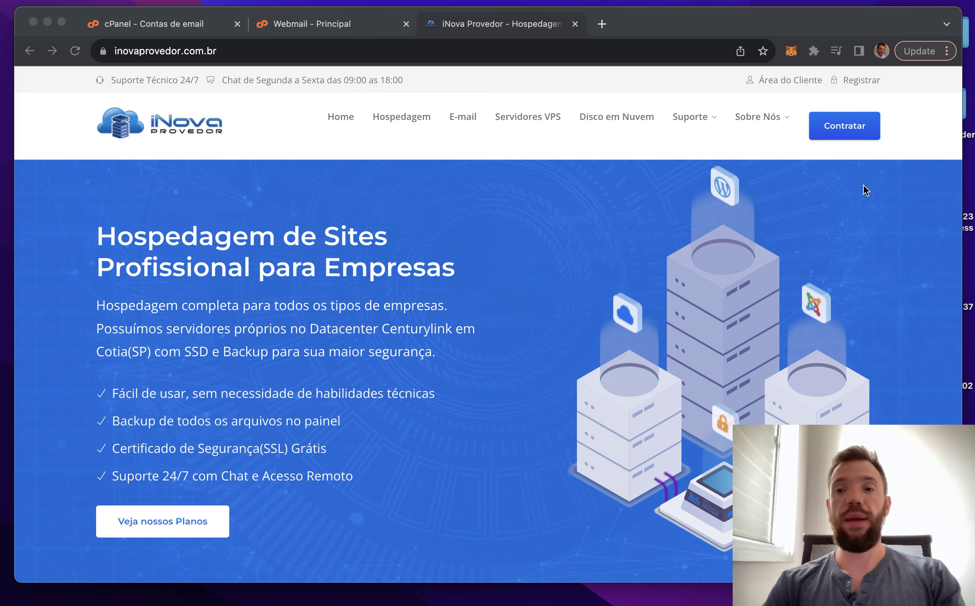
Open the Roundcube inbox from the Webmail page and delete the client configuration message sent by cPanel.
drag(754, 31, 750, 32)
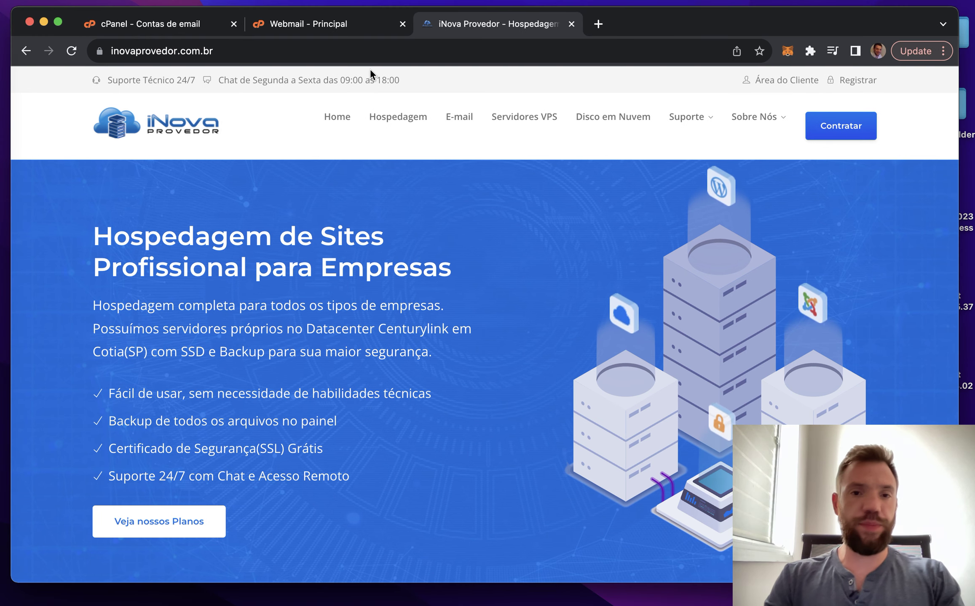
click(345, 26)
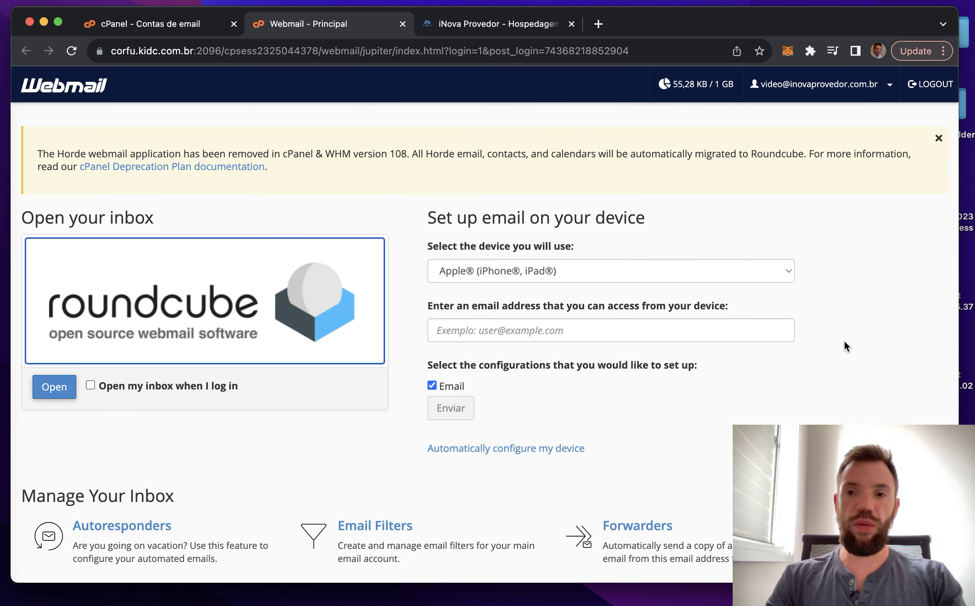
scroll(843, 341, down, 5)
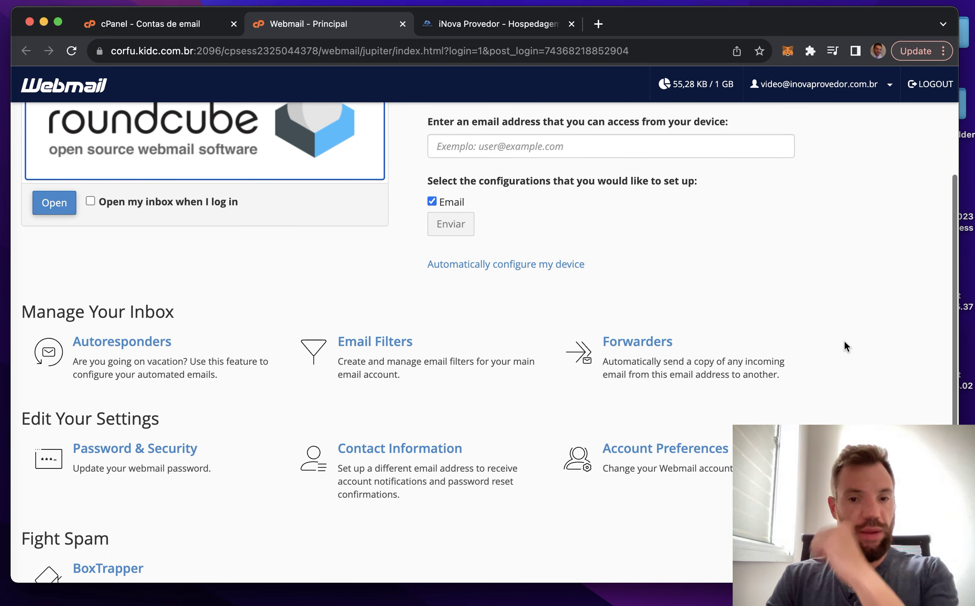
scroll(844, 341, up, 5)
click(54, 387)
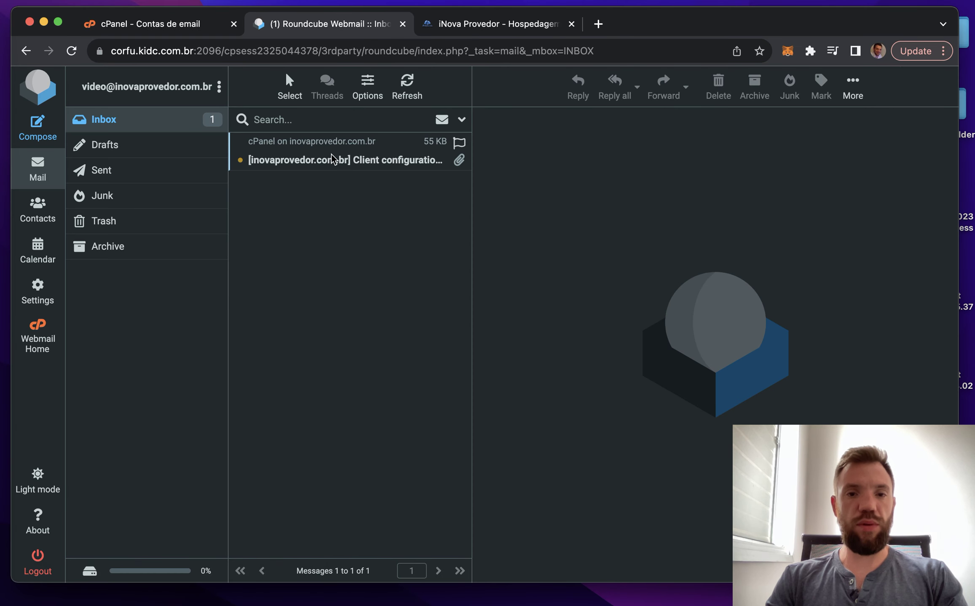
click(334, 152)
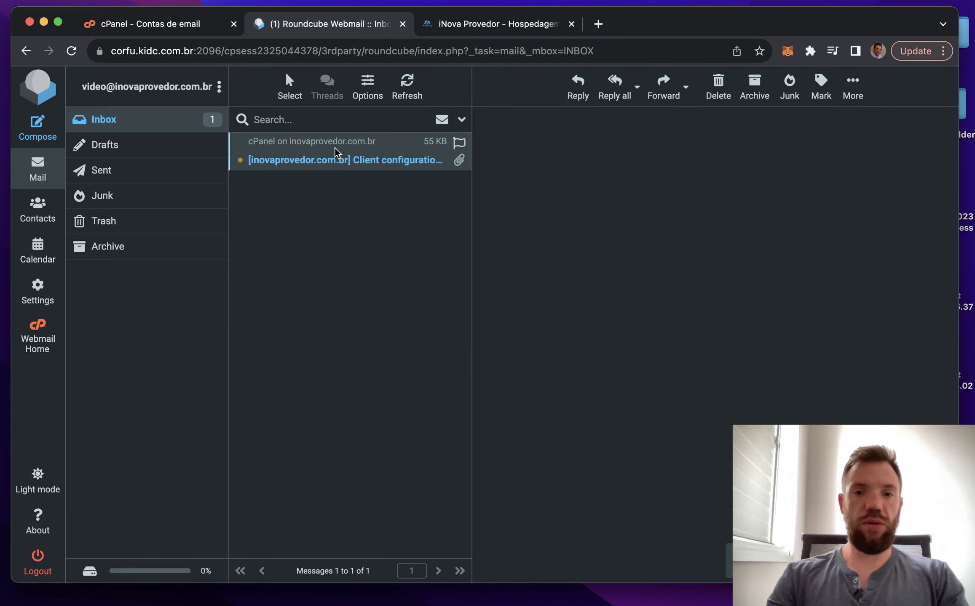
key(Delete)
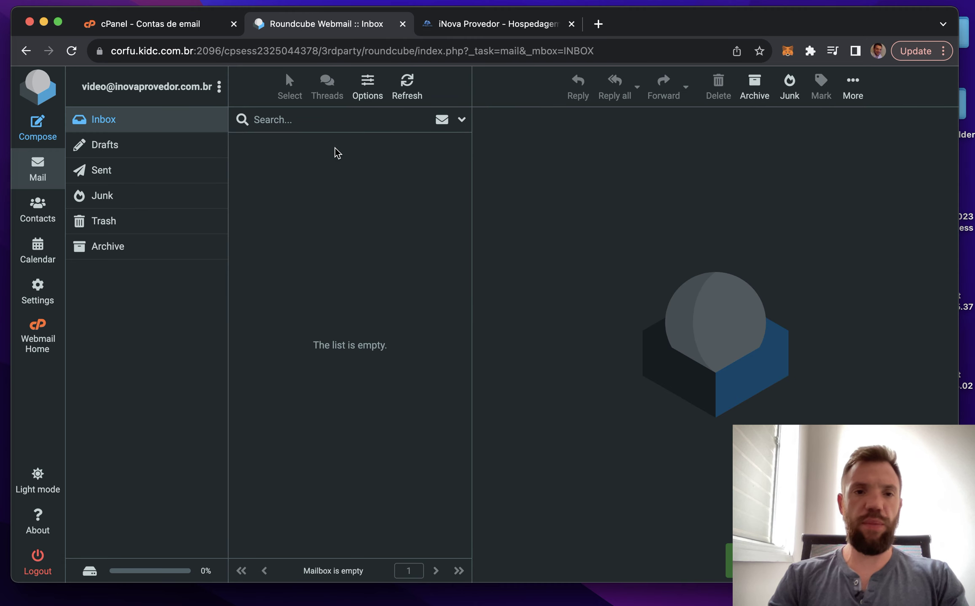
Return to the cPanel tools overview, search the tools for "filtro" and open Filtros de email.
click(187, 25)
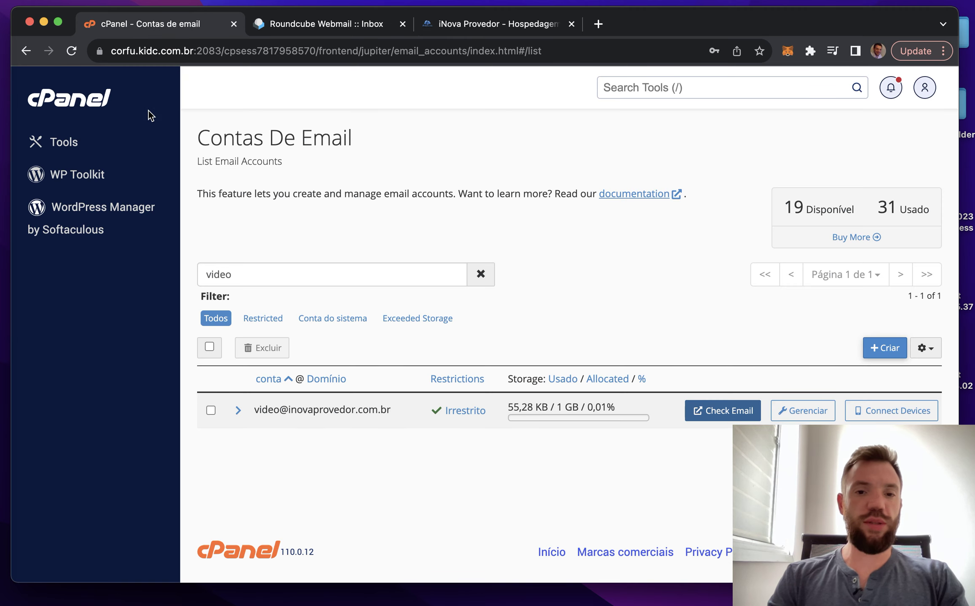
click(102, 95)
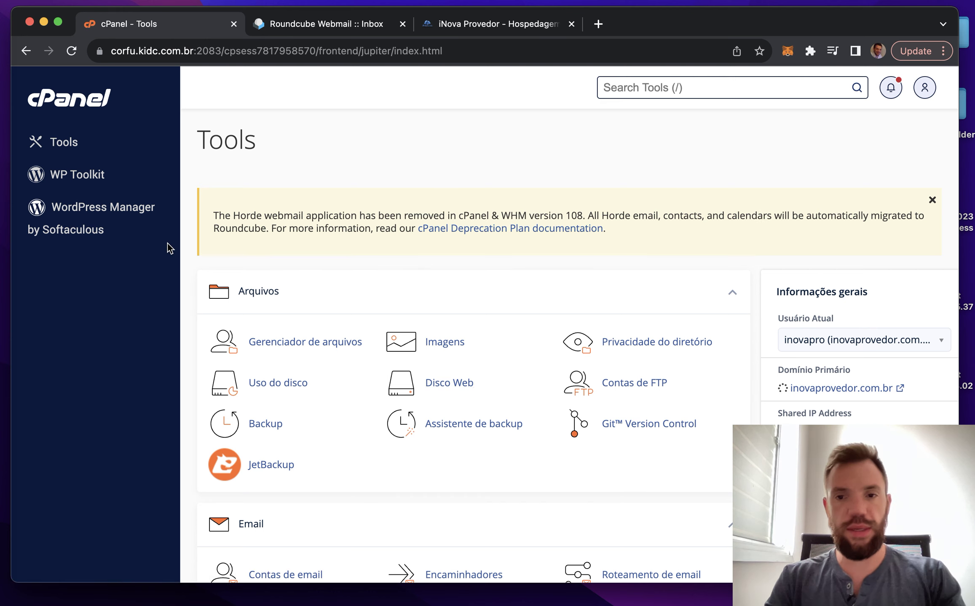
click(728, 84)
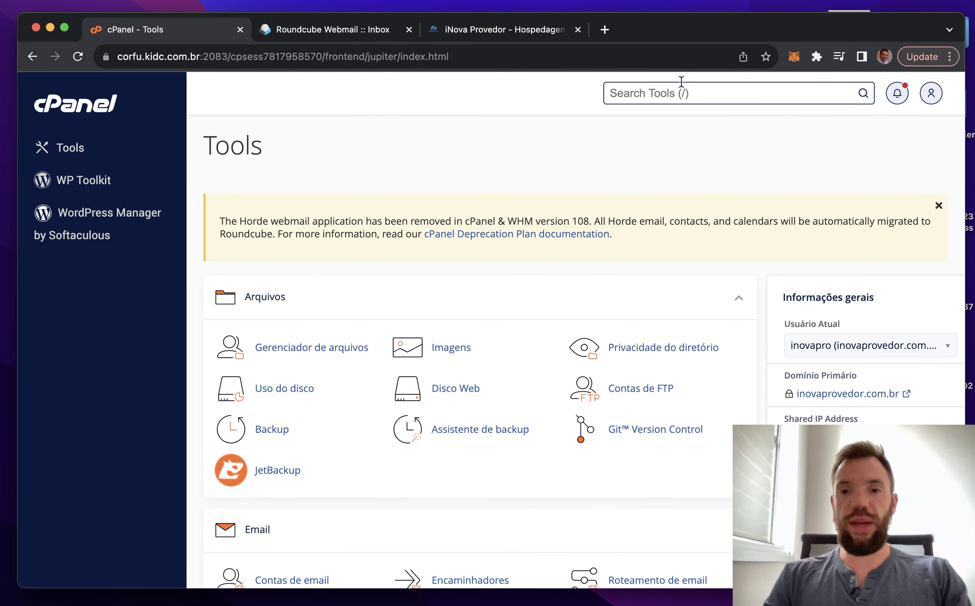
scroll(456, 215, down, 6)
scroll(457, 218, up, 6)
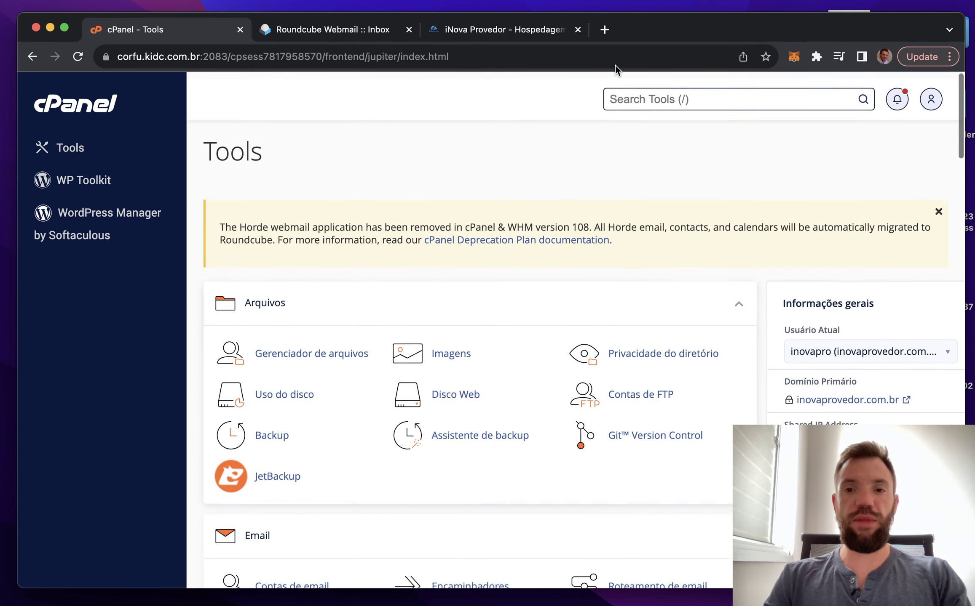
click(616, 93)
text(filtro)
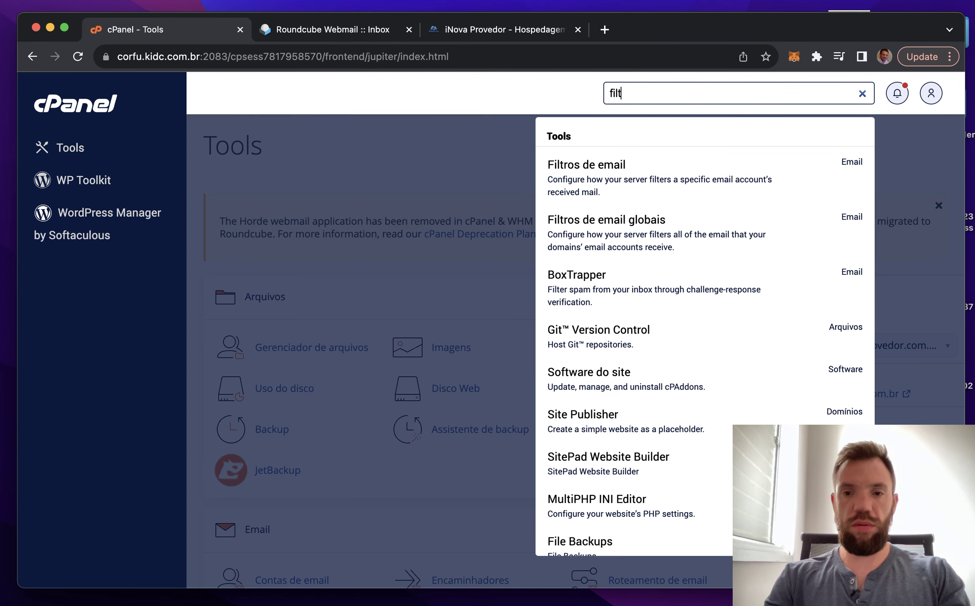
click(612, 188)
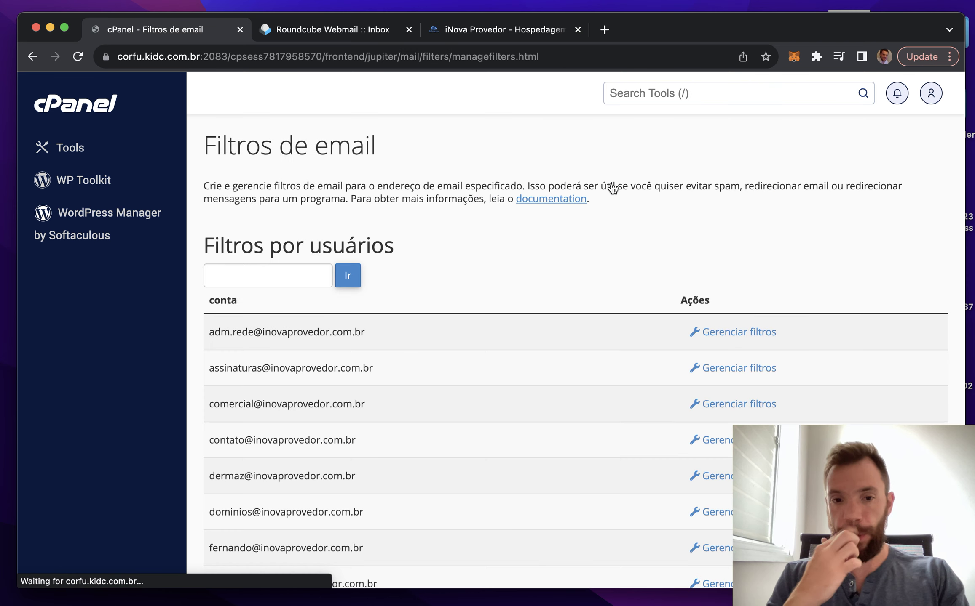
Search the email accounts for "video" and open the filter management of the matching account.
click(288, 281)
text(v)
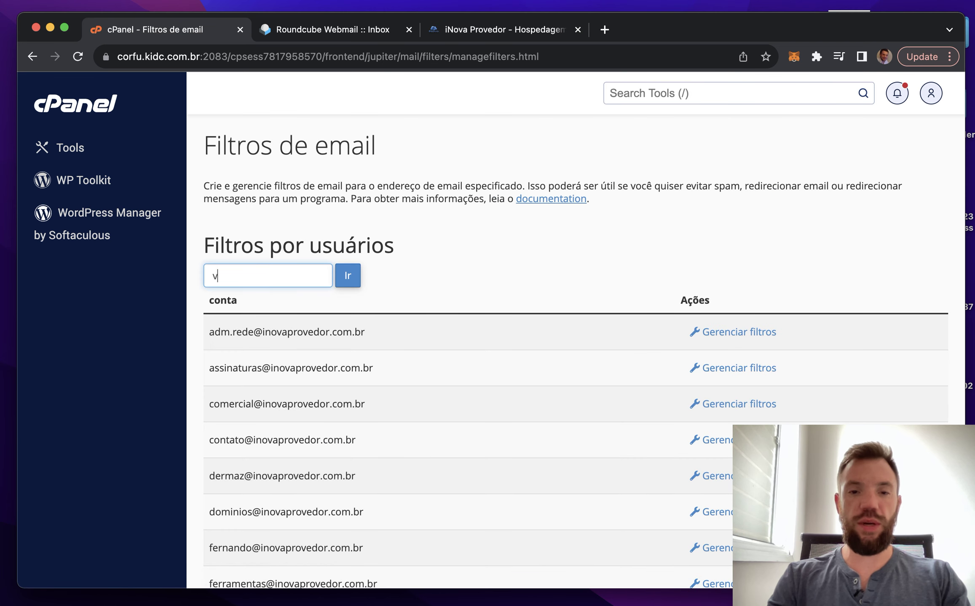
text(ideo)
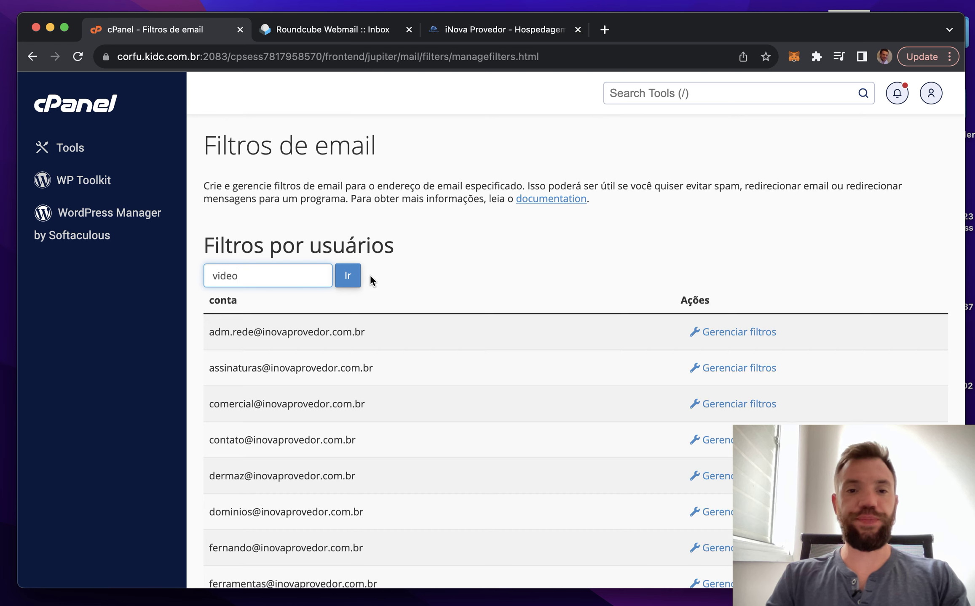
click(353, 277)
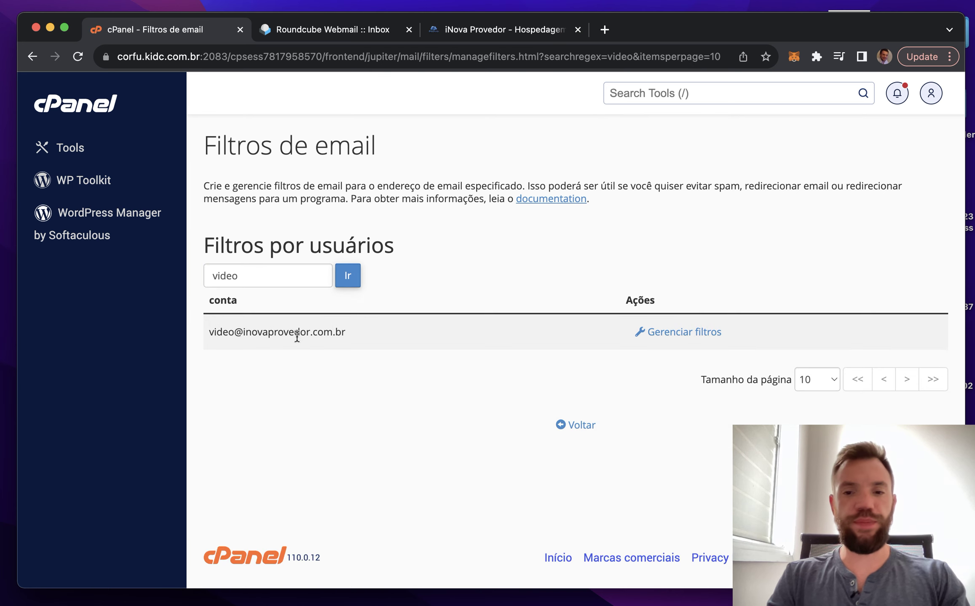
click(691, 333)
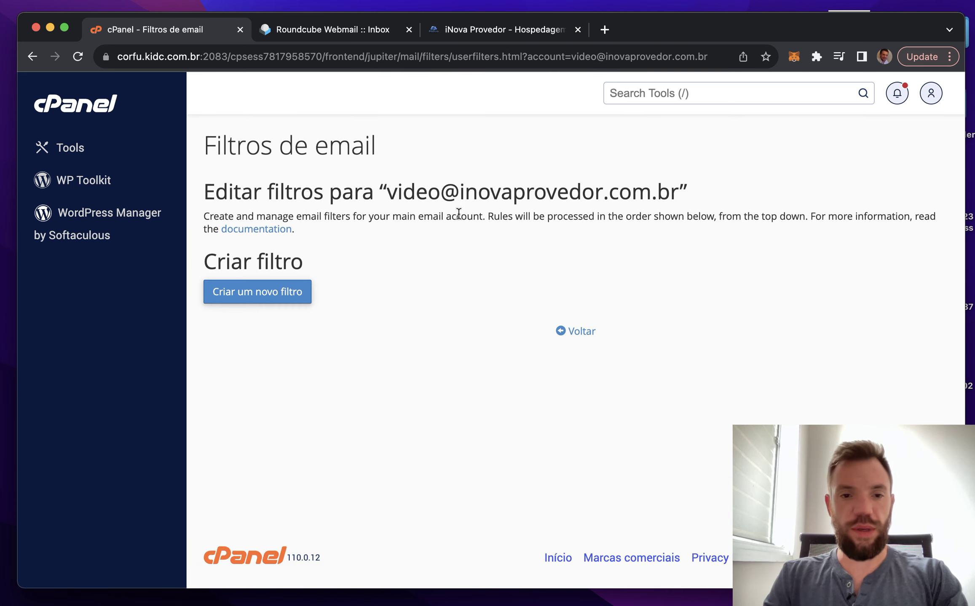
Start a new filter for the account and name it Teste.
click(275, 300)
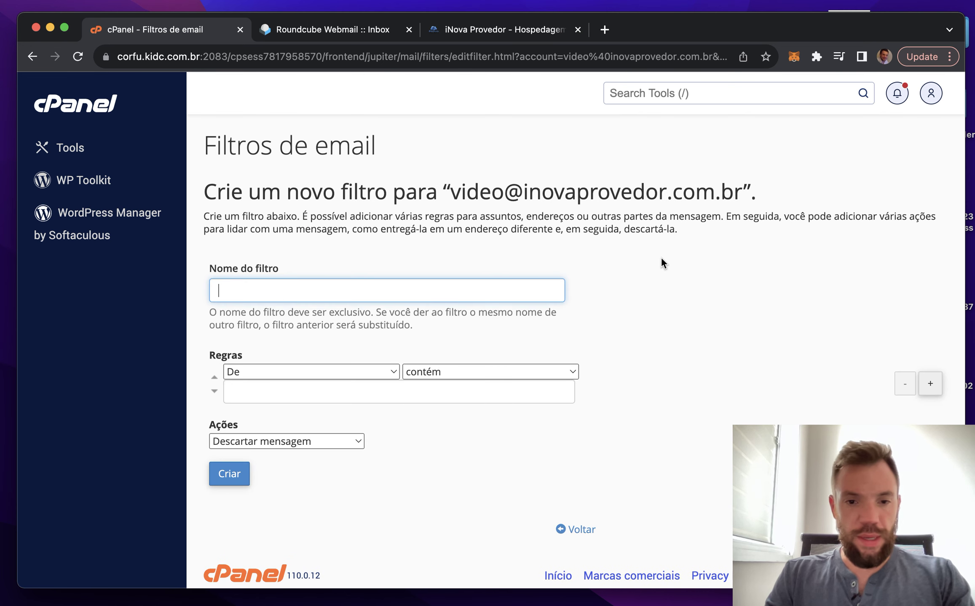
scroll(660, 257, down, 1)
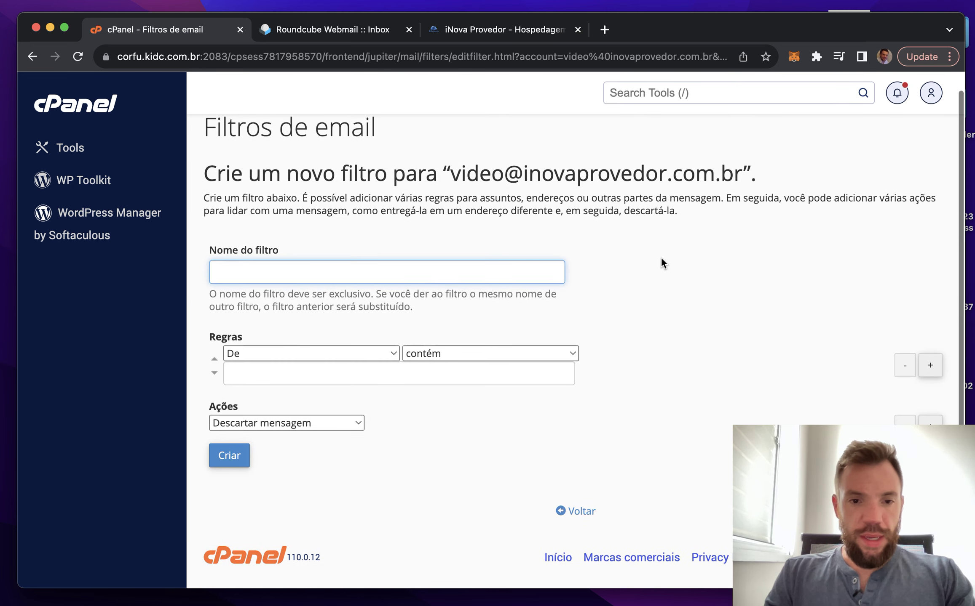
click(394, 279)
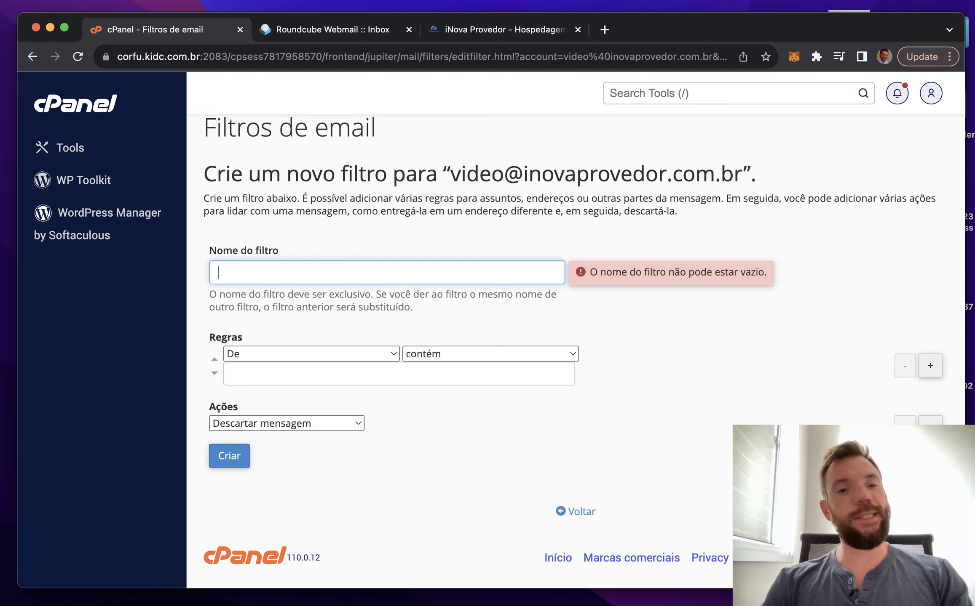
text(Teste)
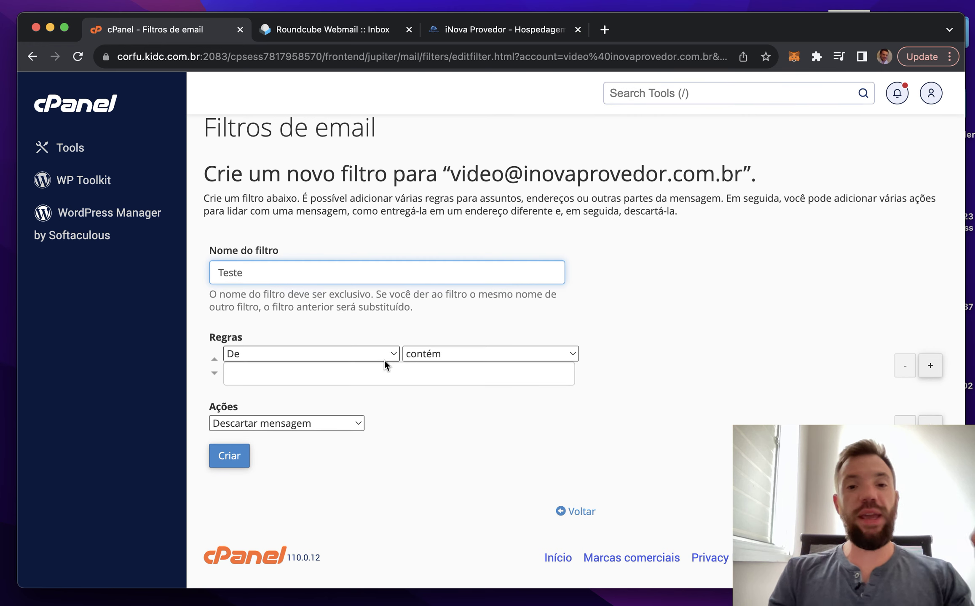
Examine the message fields and match conditions available for the filter rule.
click(303, 355)
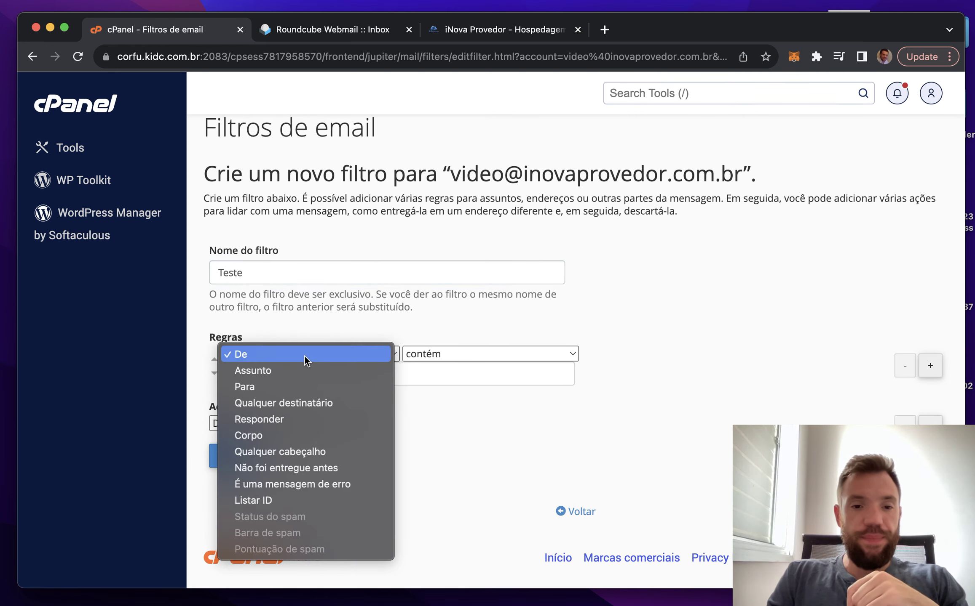
click(352, 315)
click(339, 353)
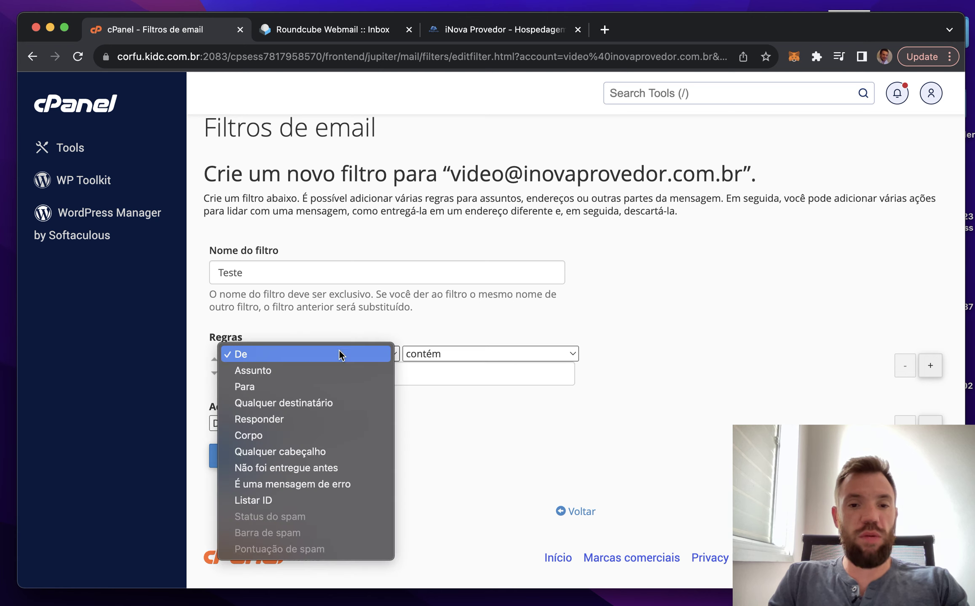
click(354, 316)
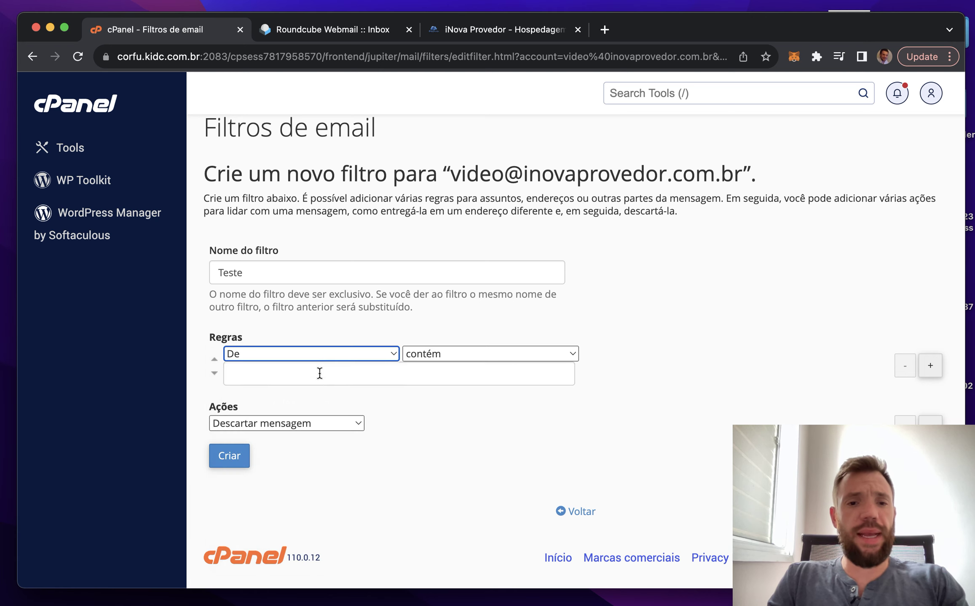
click(312, 353)
click(318, 337)
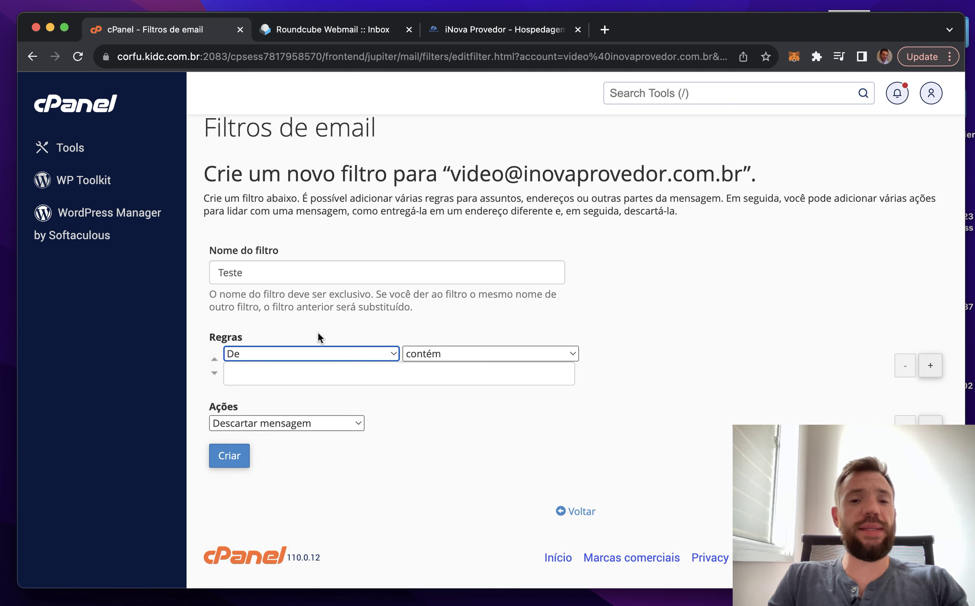
click(445, 354)
click(482, 301)
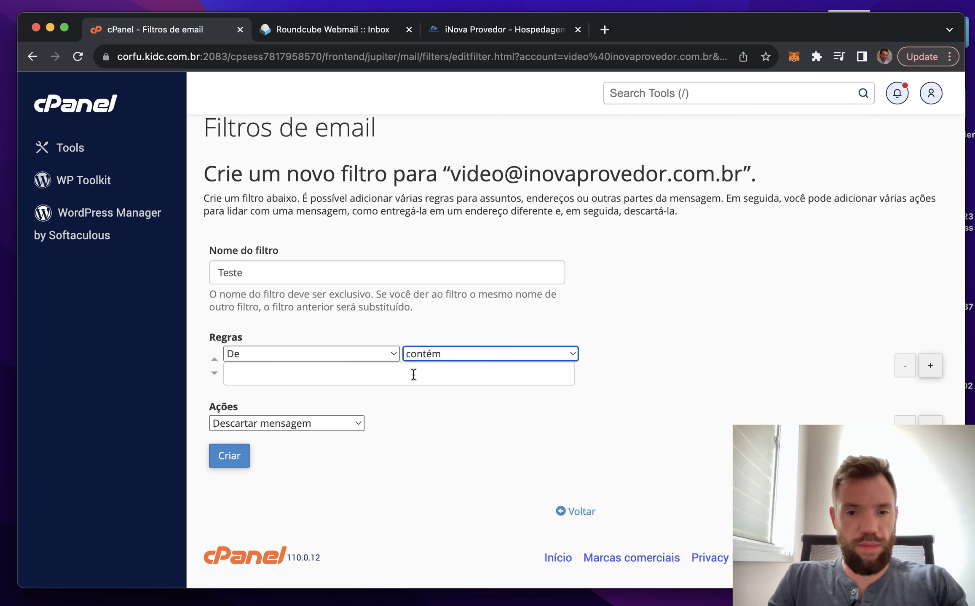
Set the De rule's condition to contém with the value livelo.com.br.
click(425, 354)
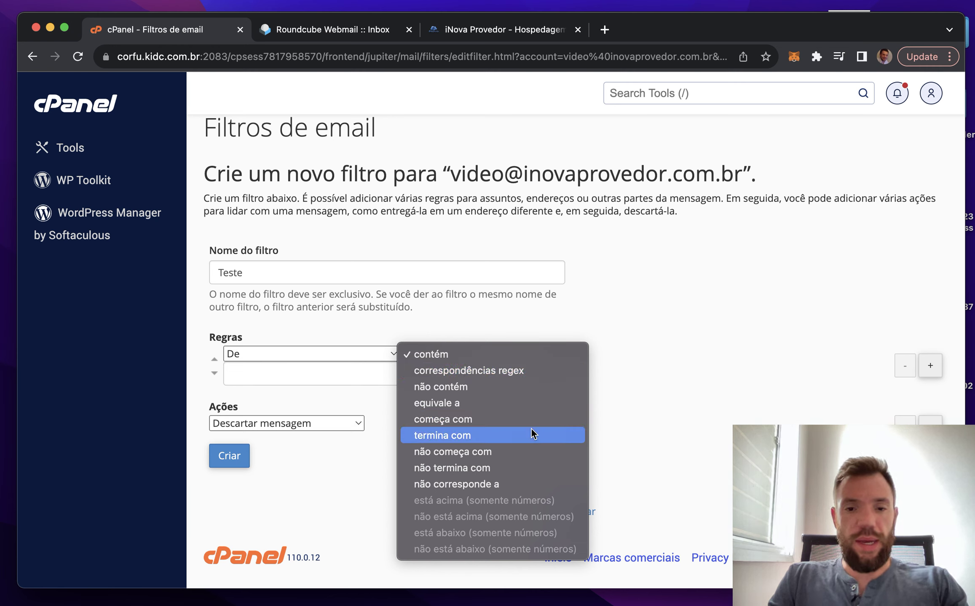
click(505, 353)
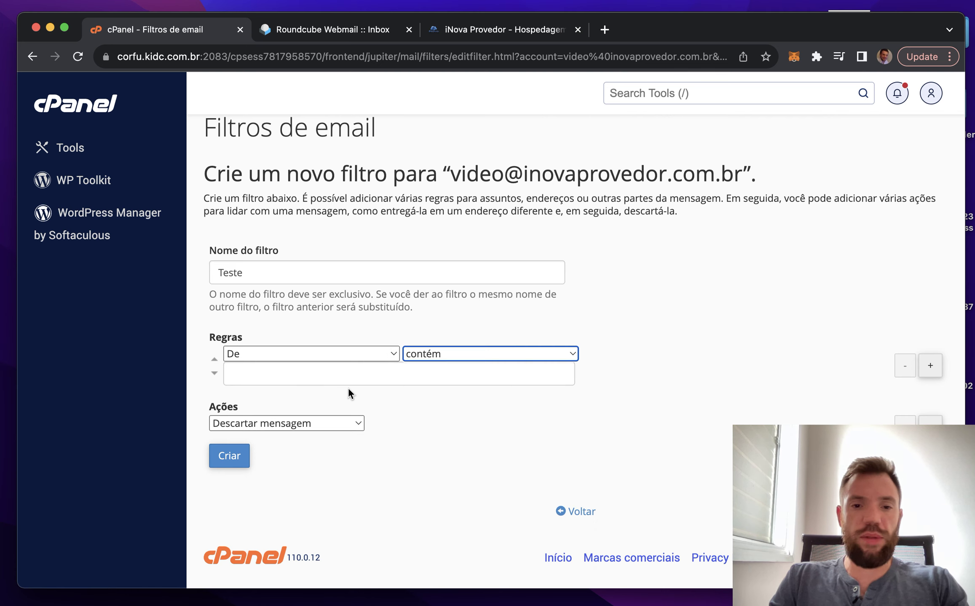
click(347, 382)
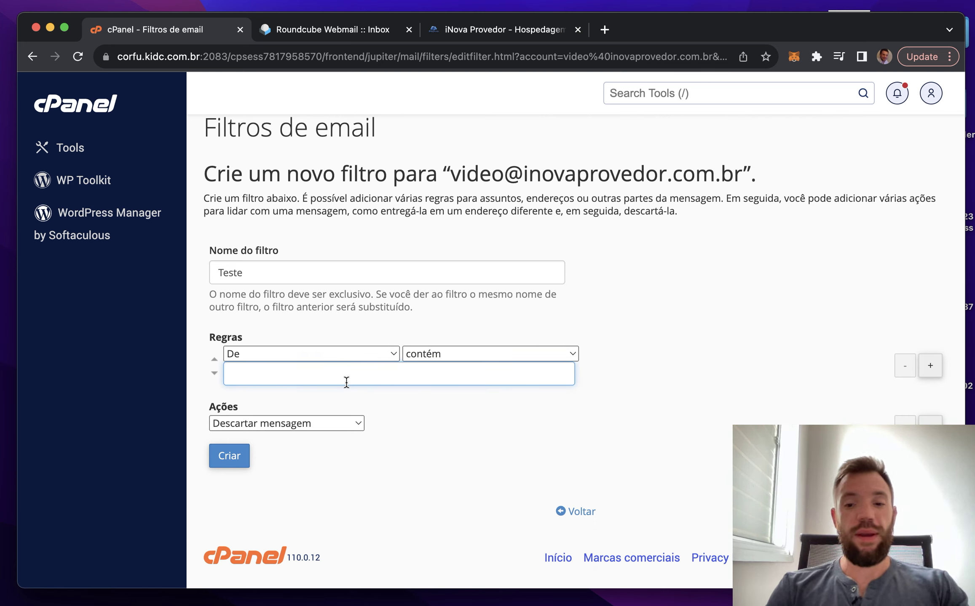
text(live)
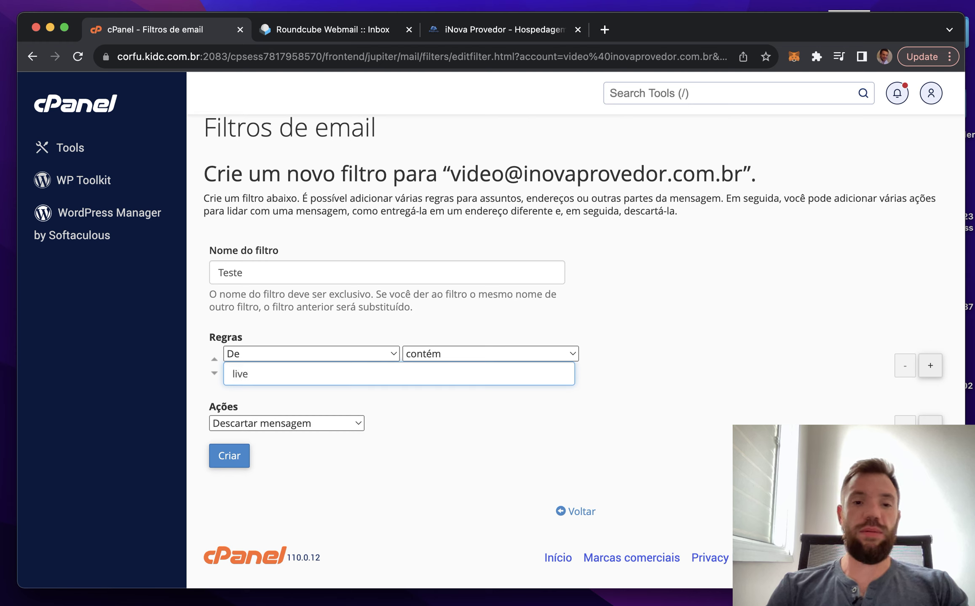
text(lo.com.br)
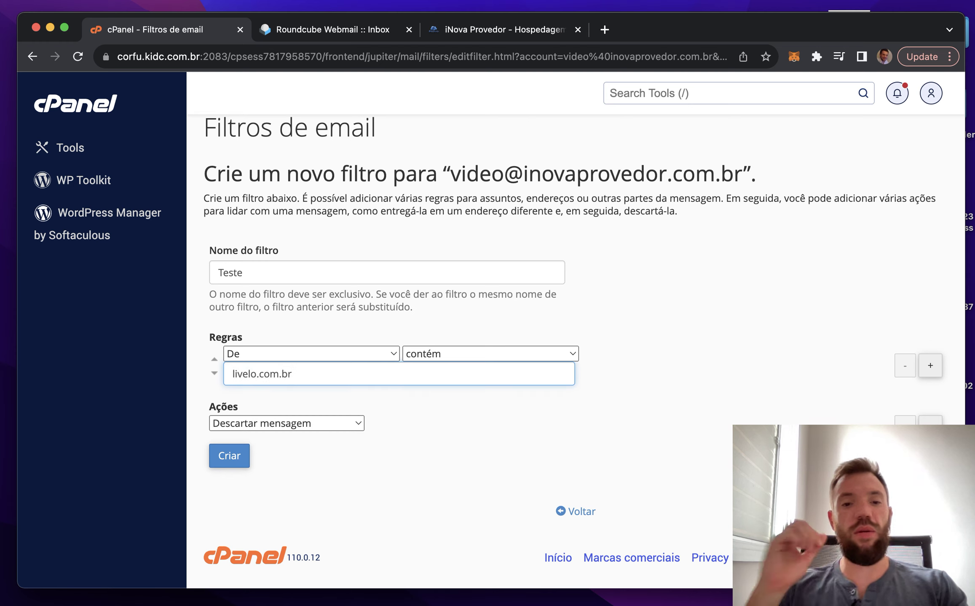
Set the filter action to Entregar para pasta with the Trash folder as destination.
click(247, 427)
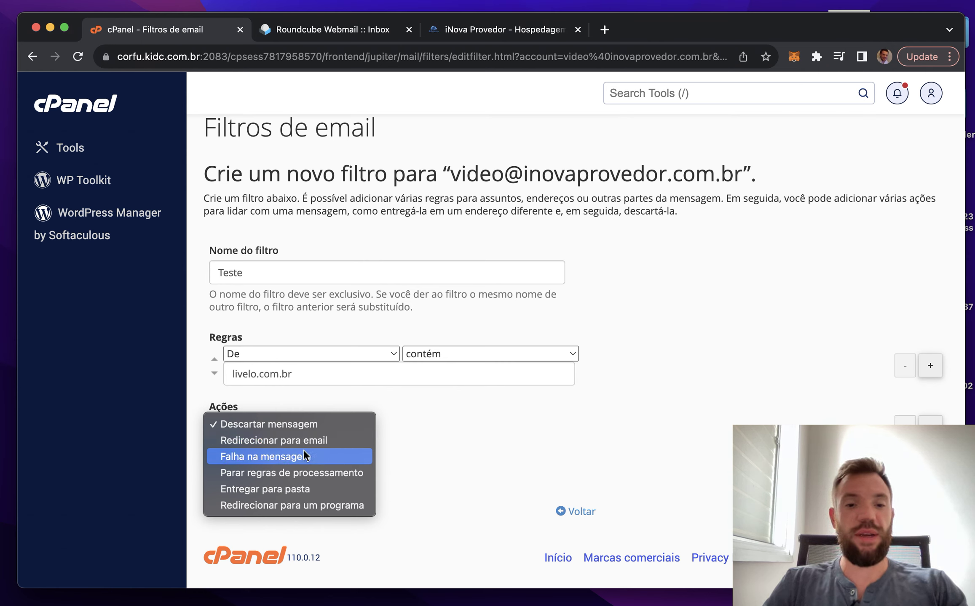
click(343, 491)
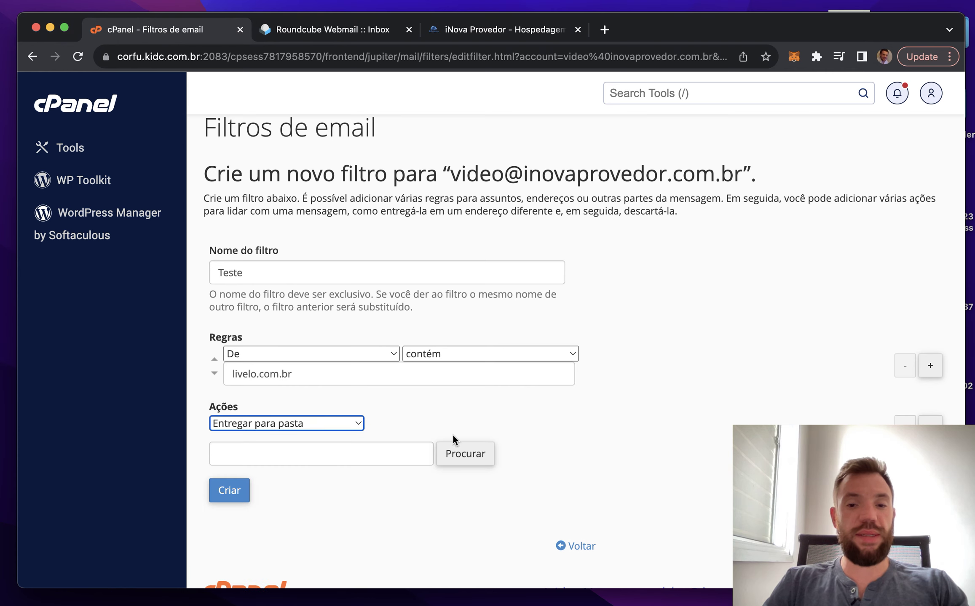
click(457, 449)
scroll(690, 360, down, 5)
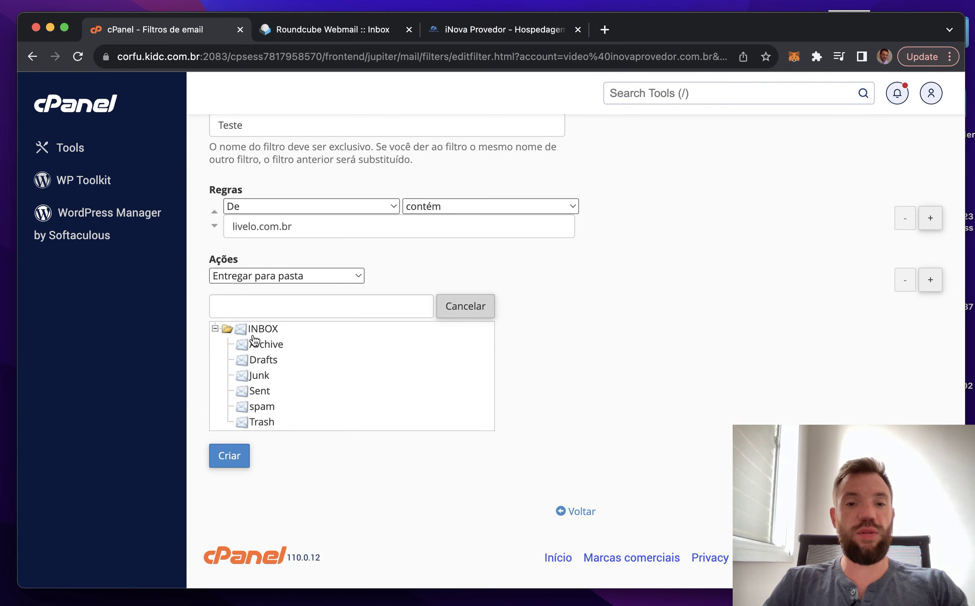
click(261, 422)
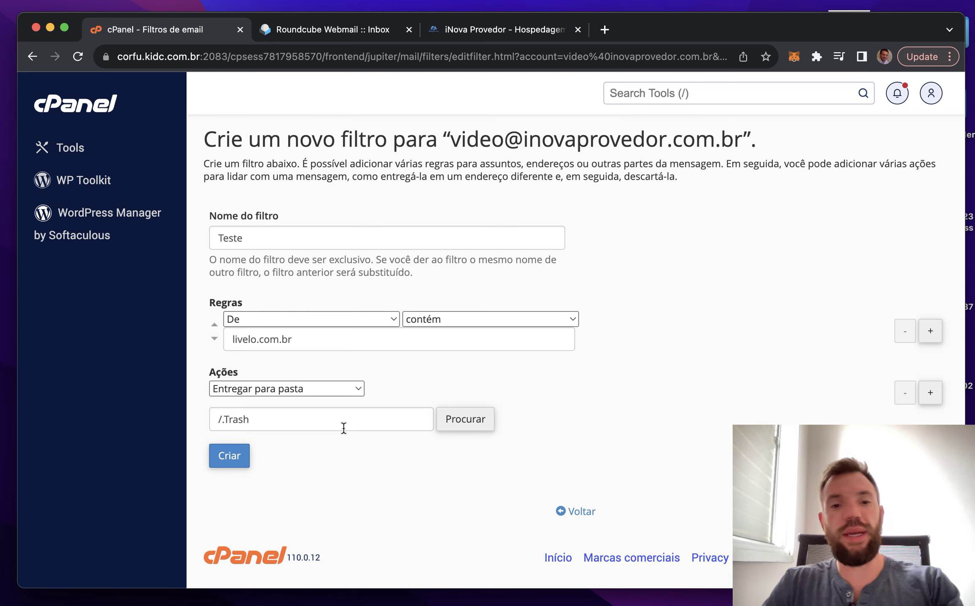
click(356, 344)
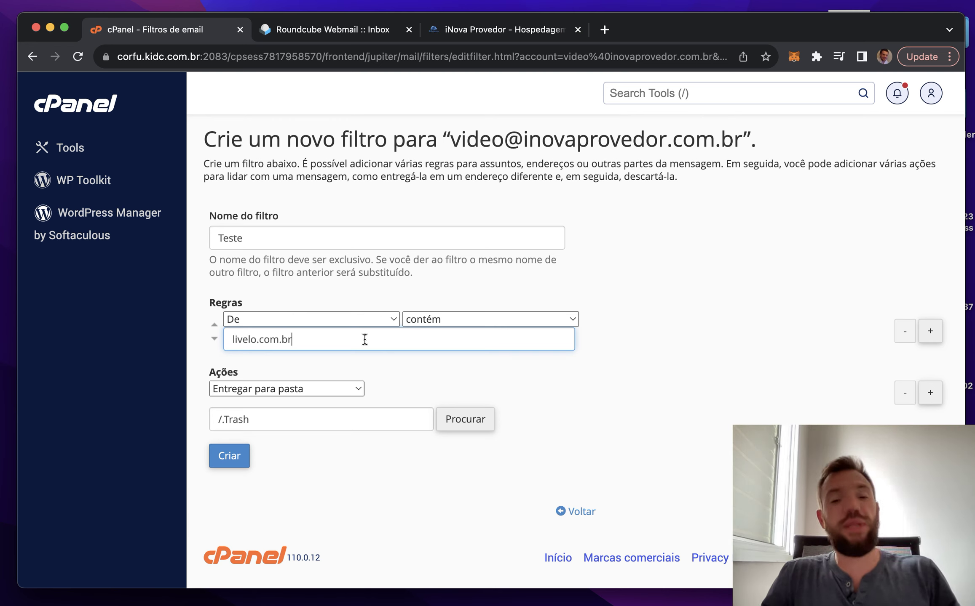
click(643, 272)
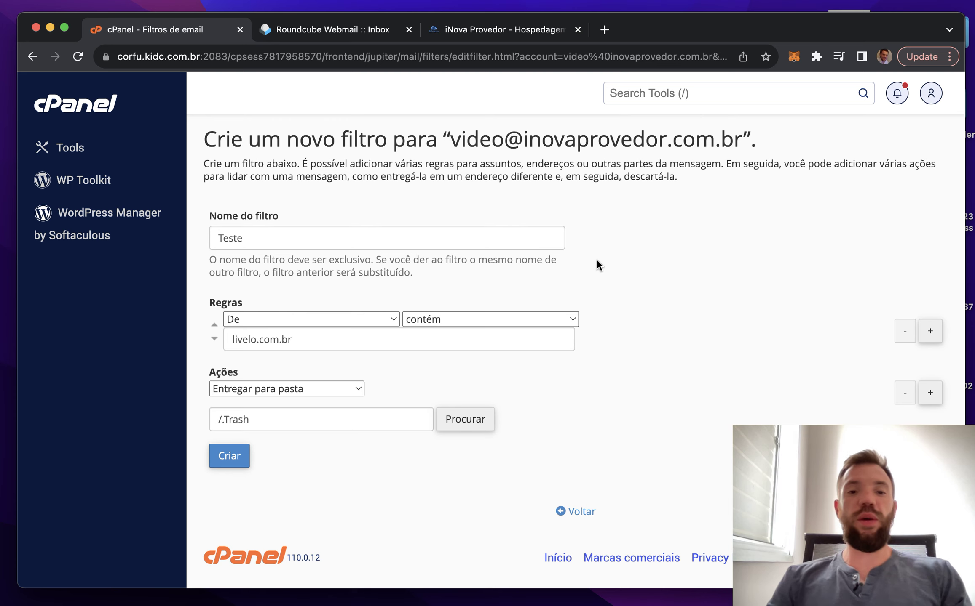
click(325, 413)
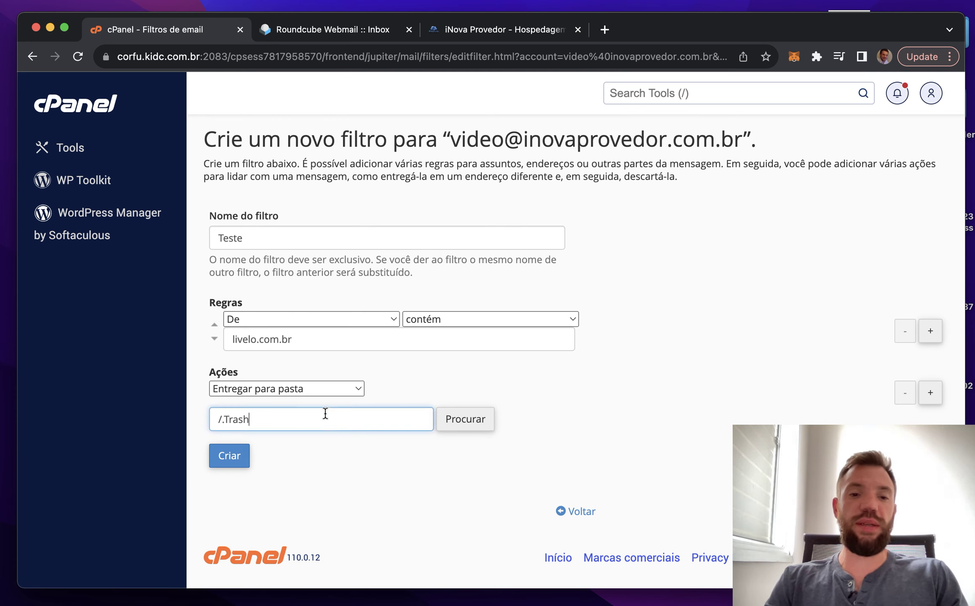
double_click(343, 346)
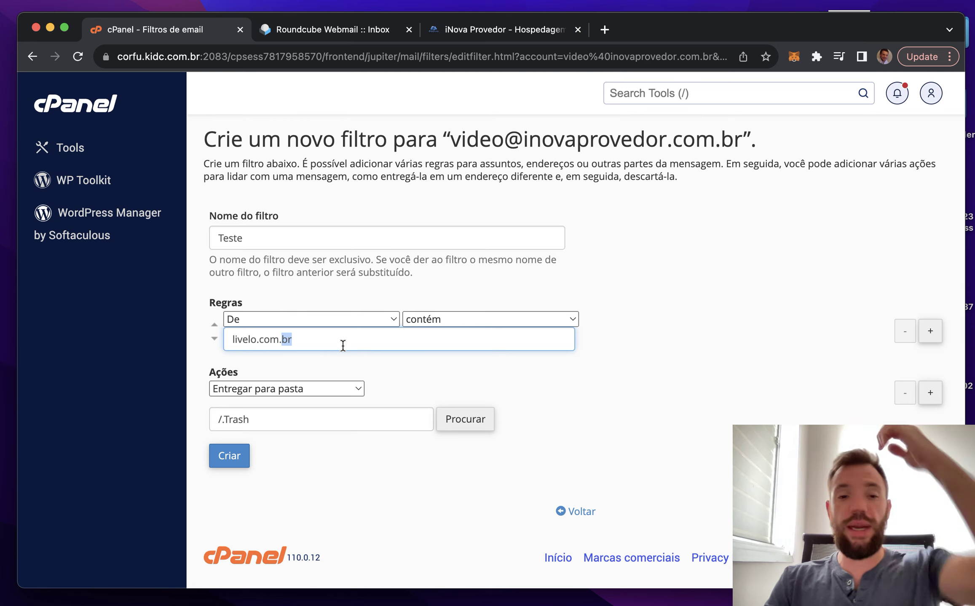
drag(292, 340, 220, 339)
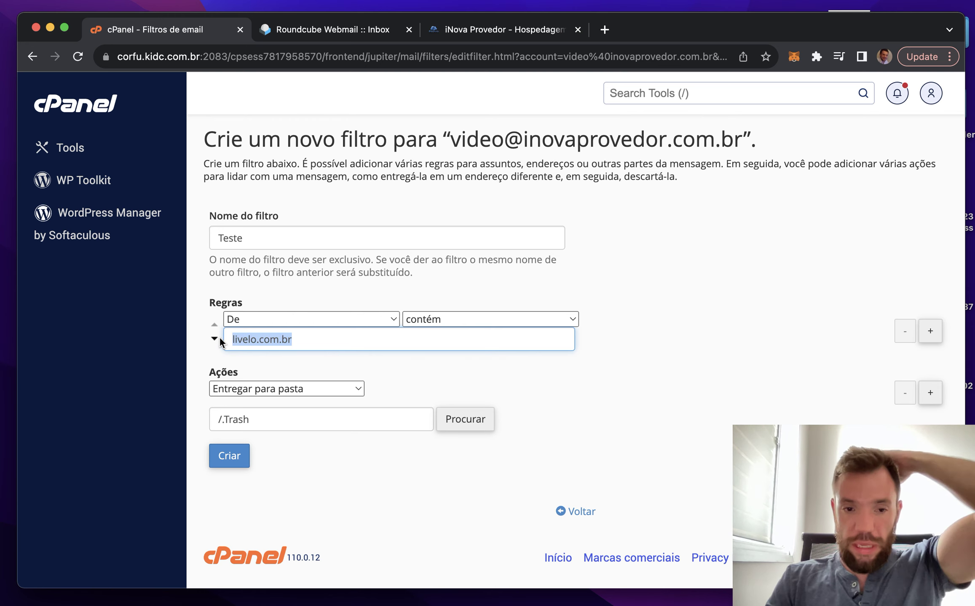
click(521, 400)
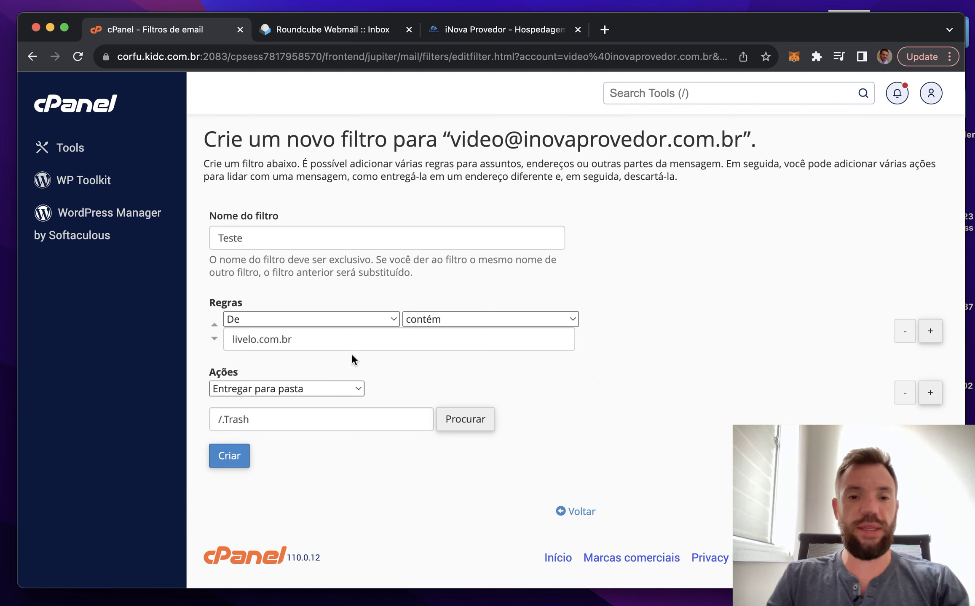
click(351, 321)
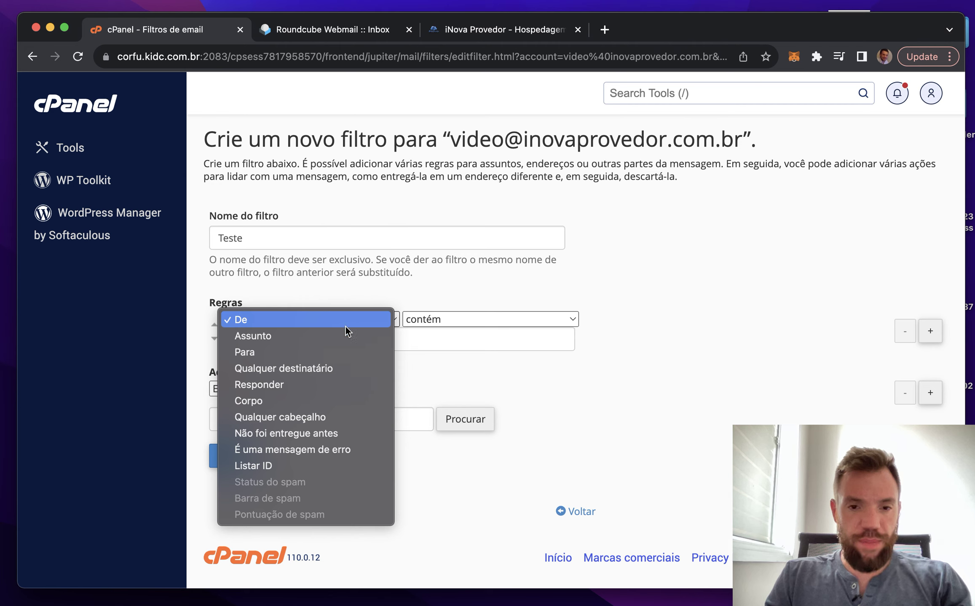
click(547, 401)
Set the De rule's value to hotmail.com and create the filter.
click(430, 341)
key(super+a)
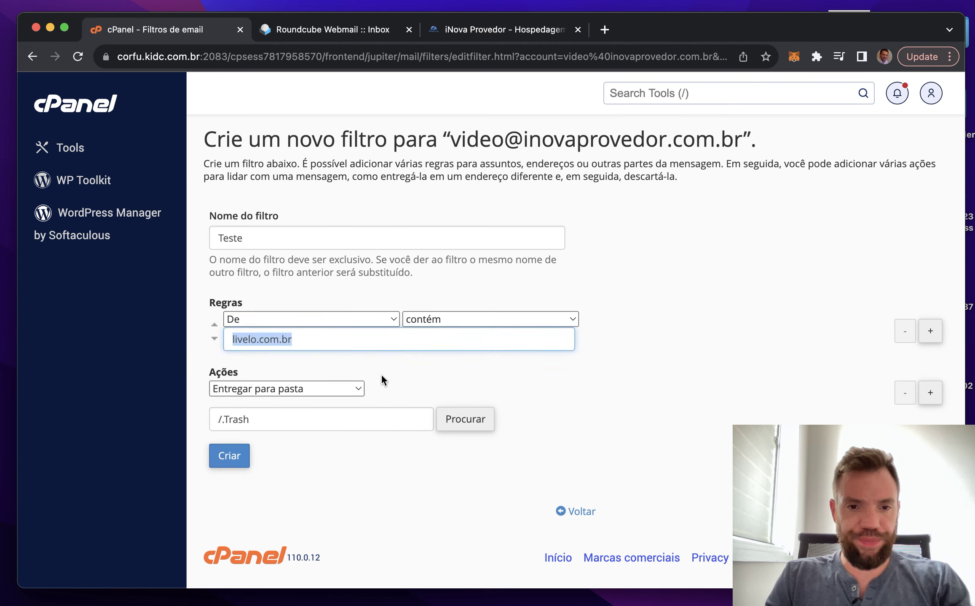
click(311, 322)
click(307, 320)
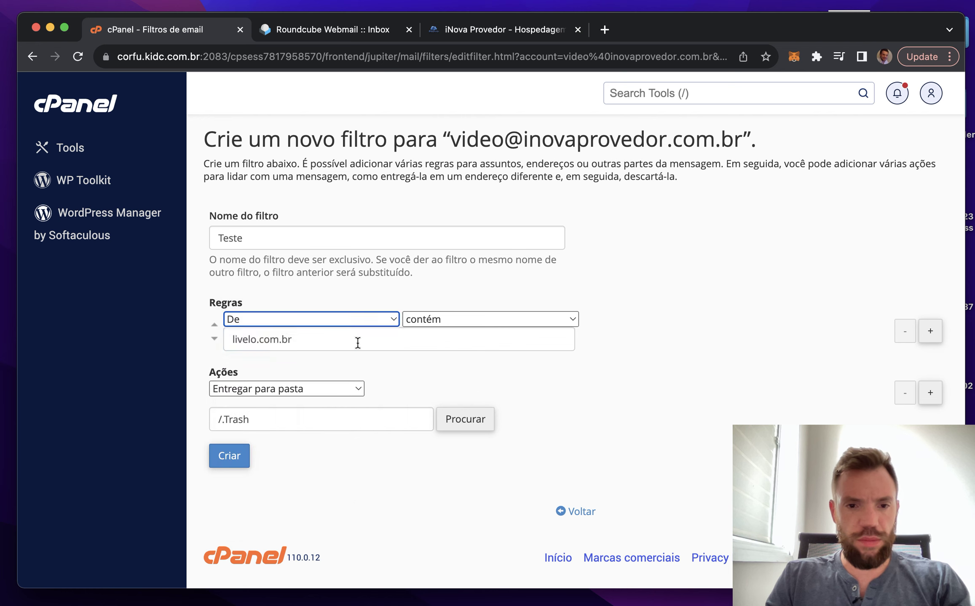
text(hiot)
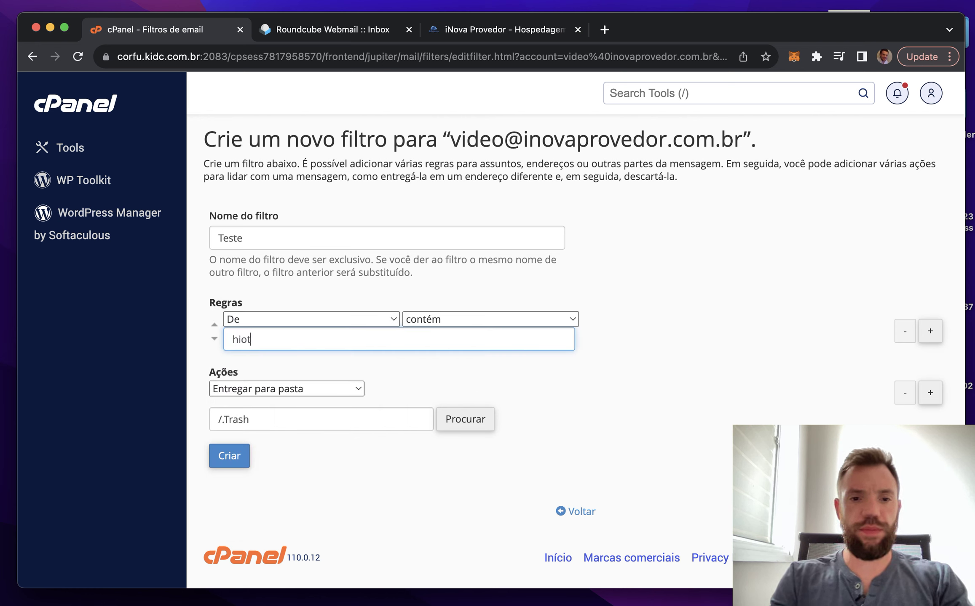
text(otmail.com.br)
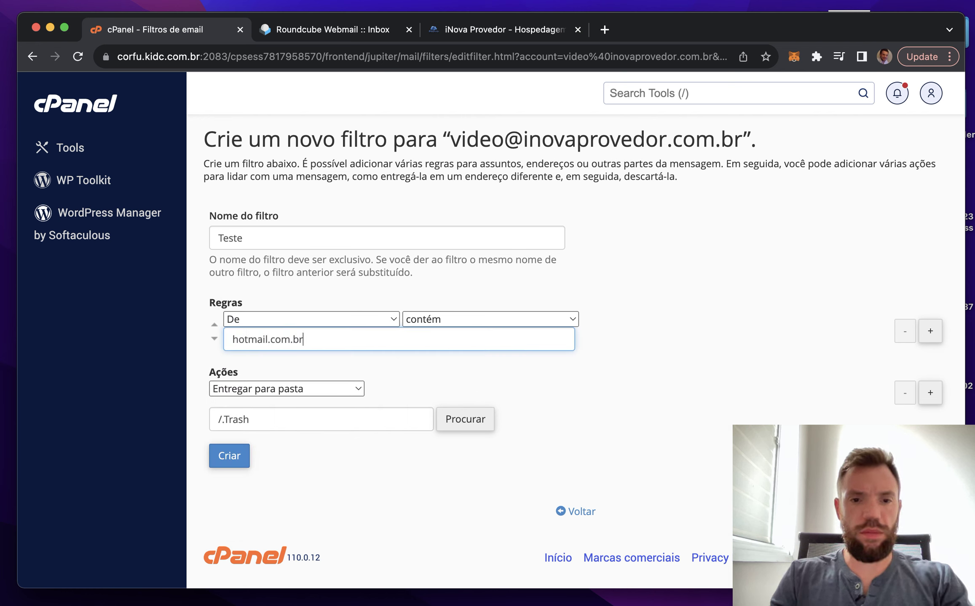
key(BackSpace)
click(691, 433)
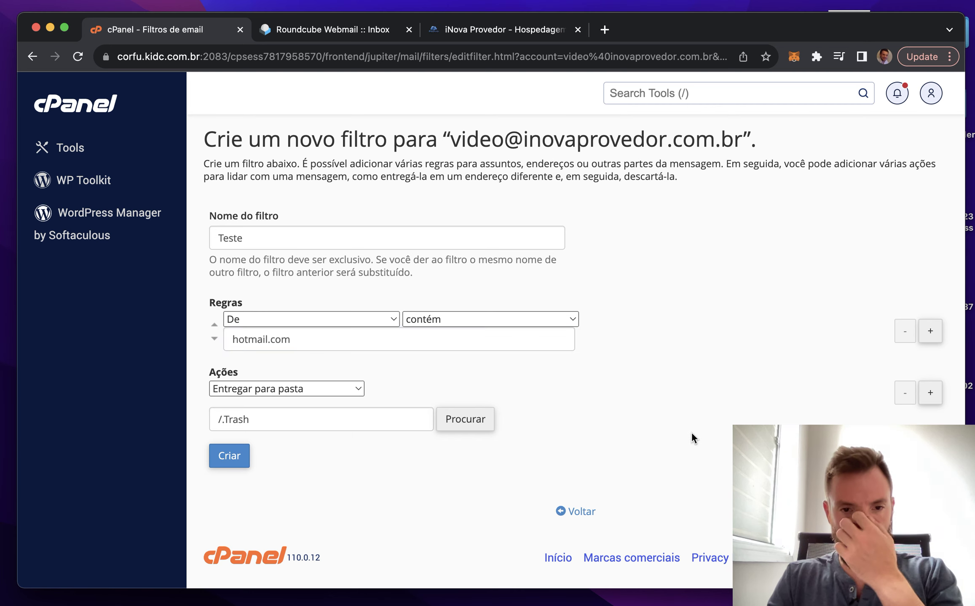
click(239, 462)
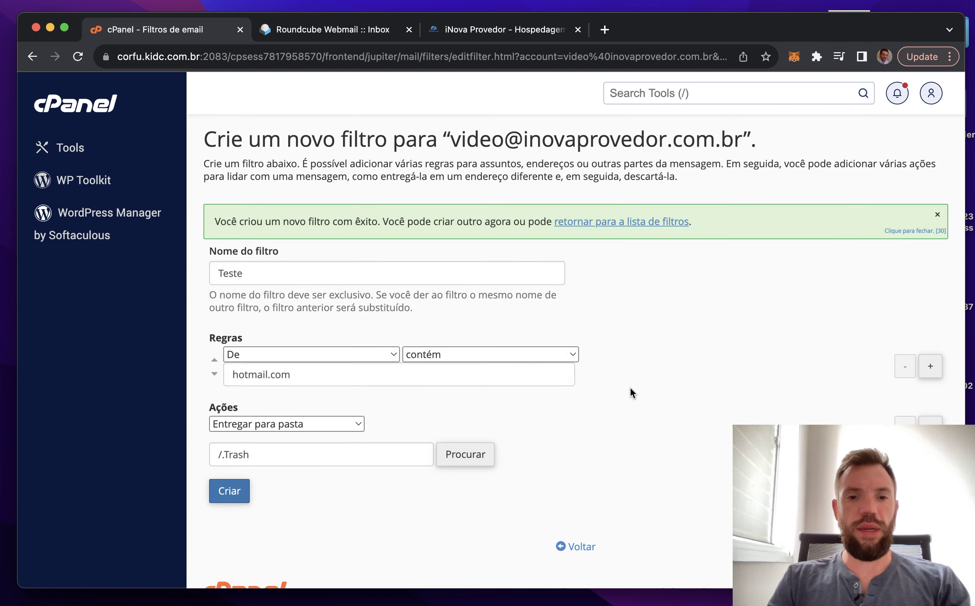
scroll(683, 413, down, 2)
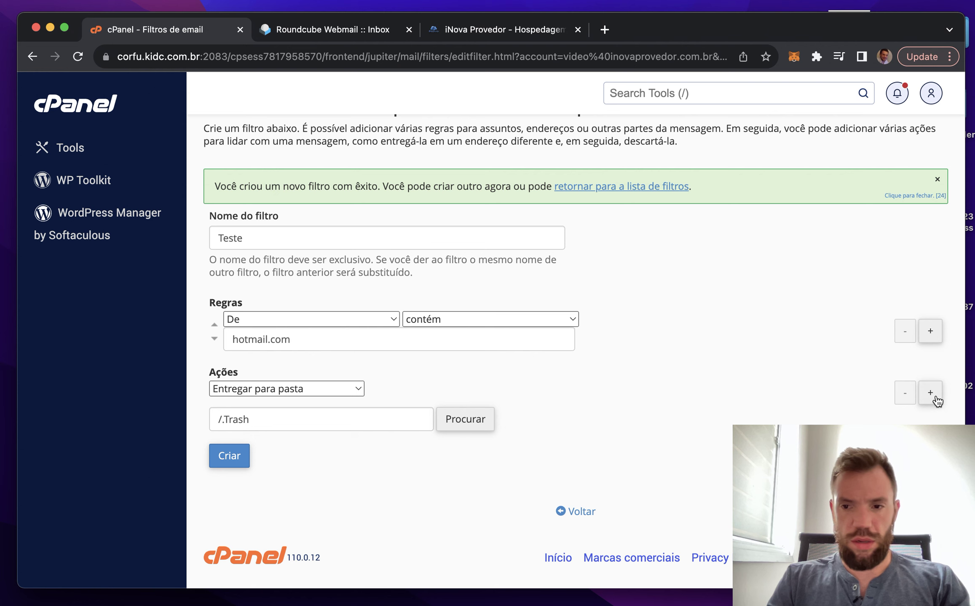
scroll(661, 416, up, 1)
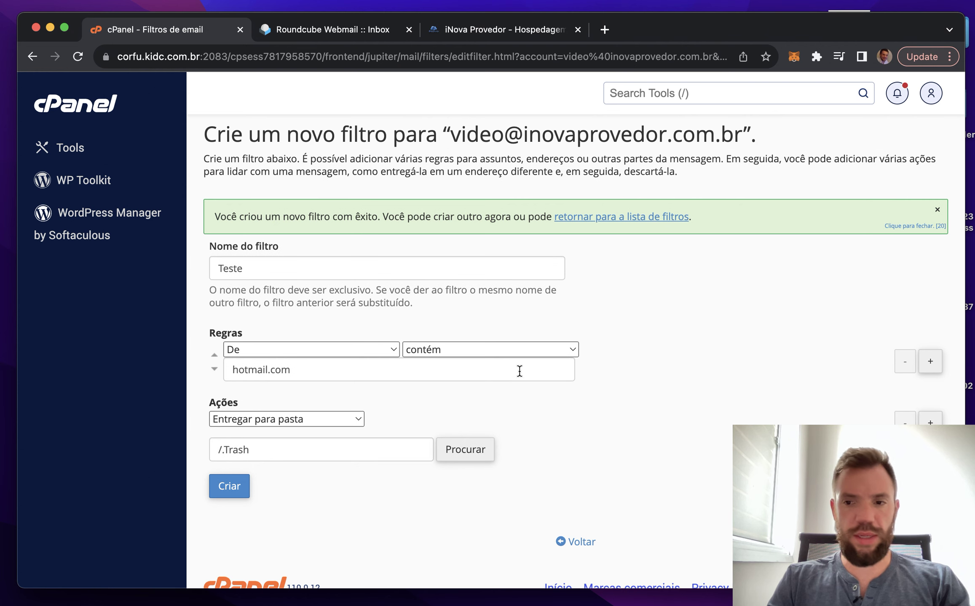
scroll(597, 426, down, 1)
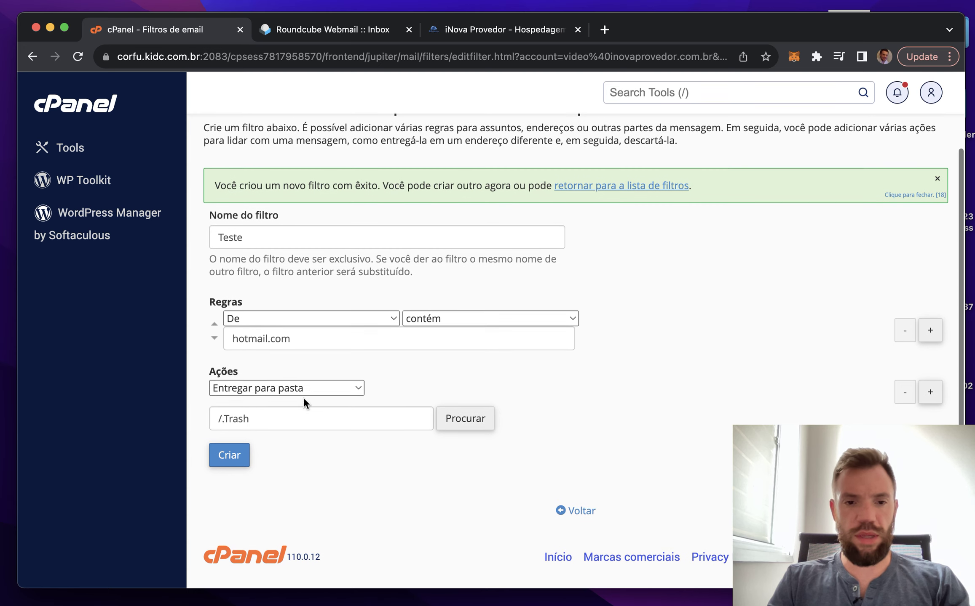
click(309, 389)
click(309, 389)
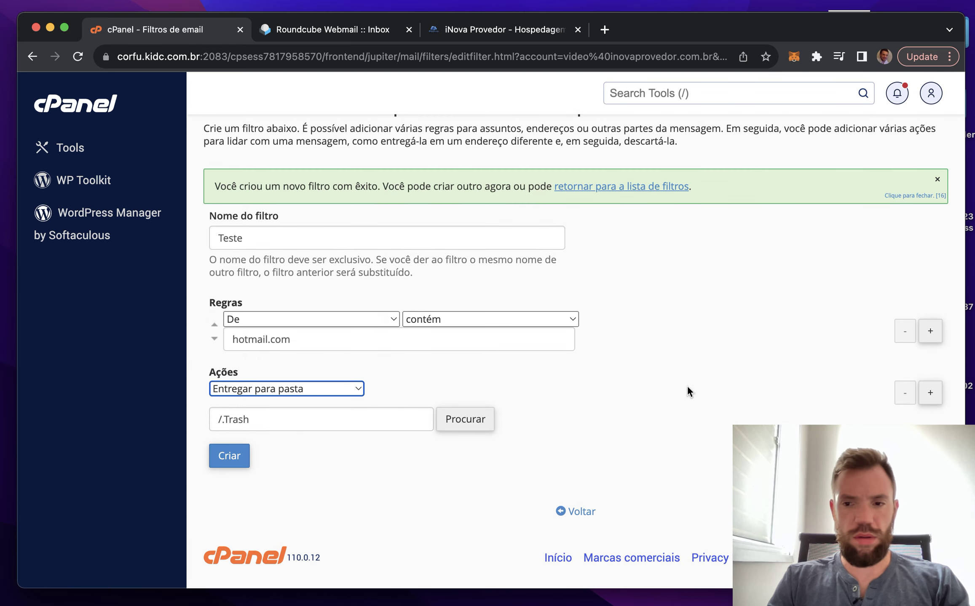
Add two Descartar mensagem actions to the filter, and remove one of them and the Trash delivery action.
click(930, 393)
scroll(704, 397, down, 1)
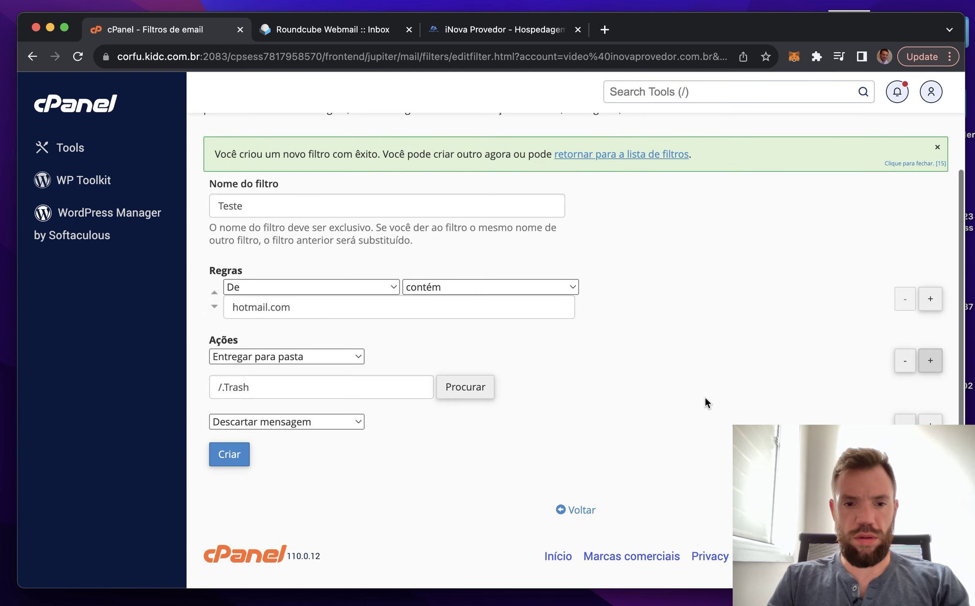
click(930, 362)
scroll(905, 379, down, 1)
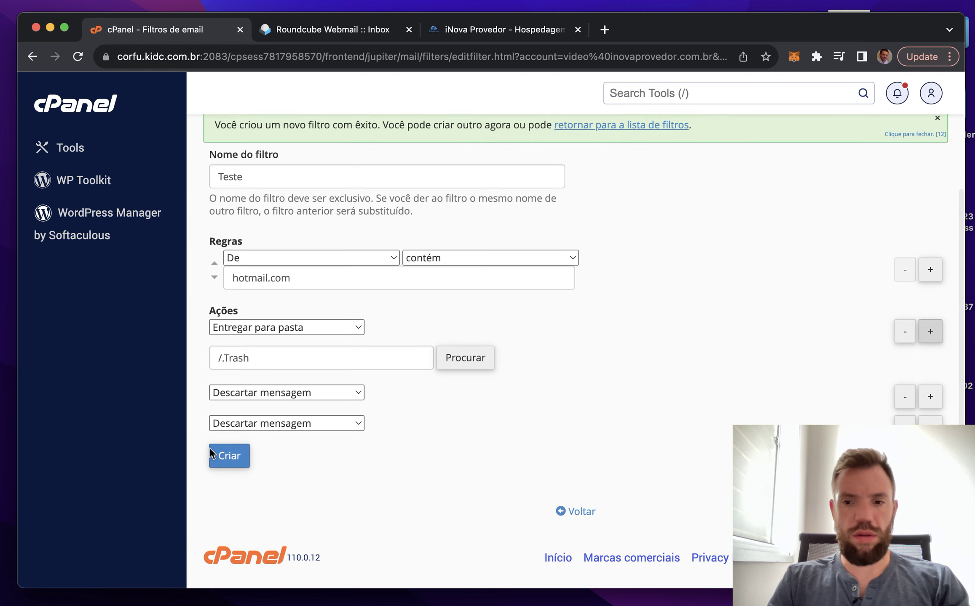
click(905, 393)
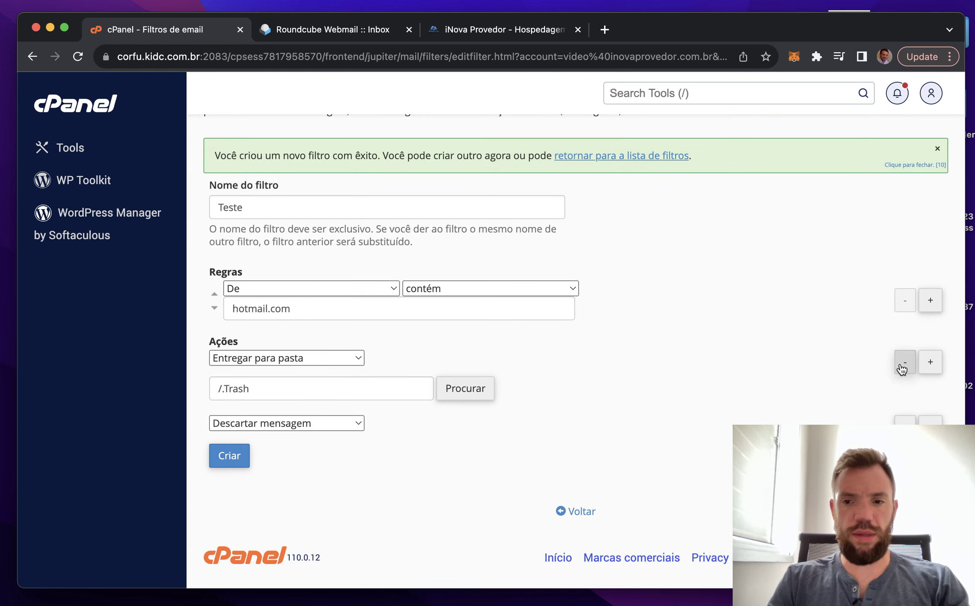
click(904, 362)
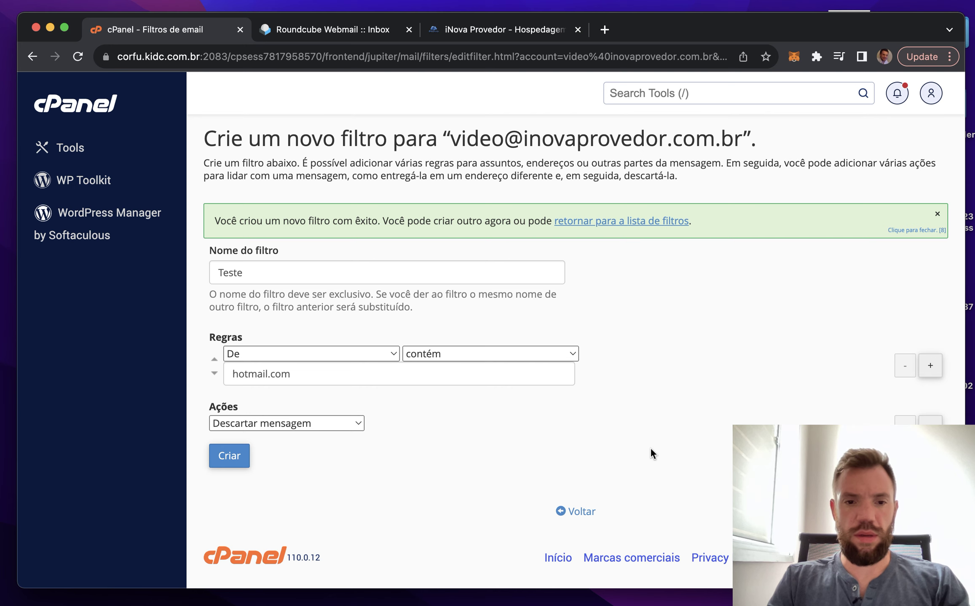
Add another Descartar mensagem action, view the available action types, and remove the extra action again.
click(930, 420)
scroll(569, 437, down, 1)
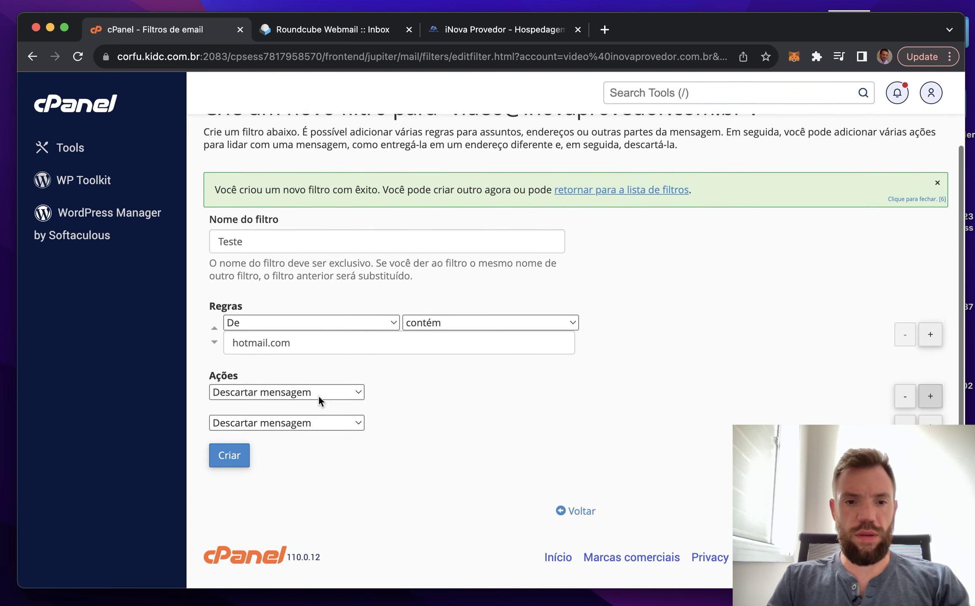
click(318, 395)
click(695, 401)
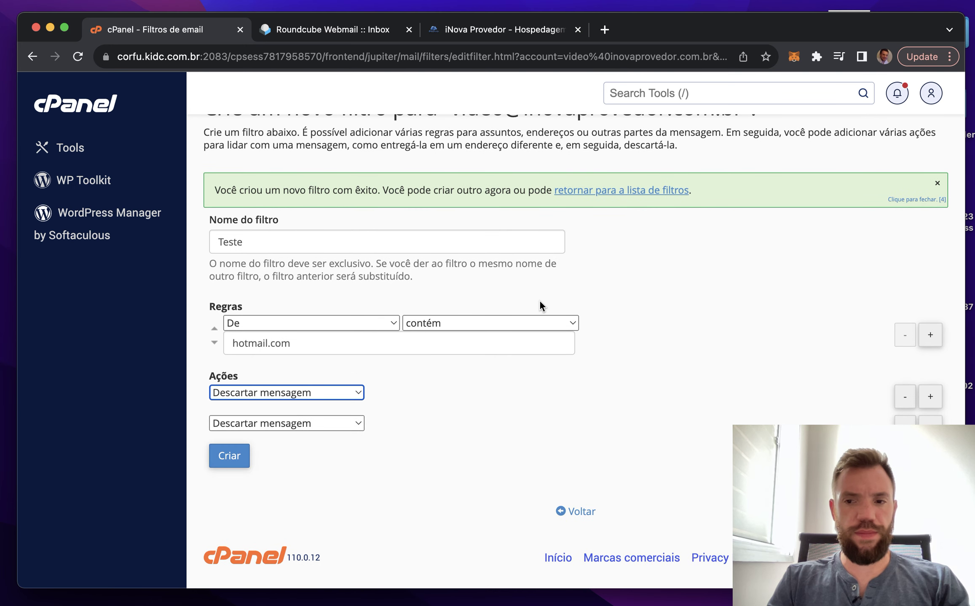
click(905, 421)
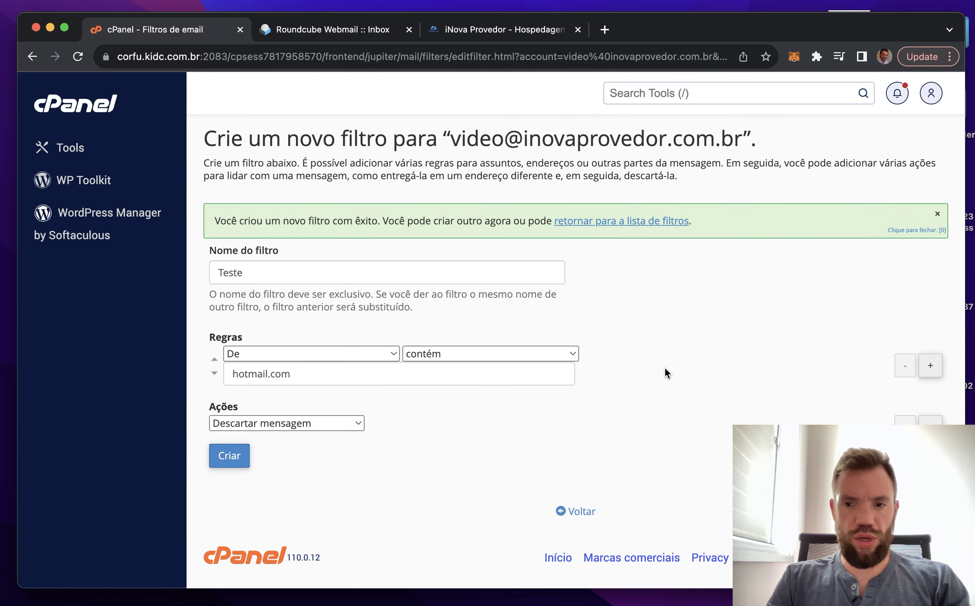
Add a second rule to the filter and view its message fields and the ou/e connector options.
click(930, 365)
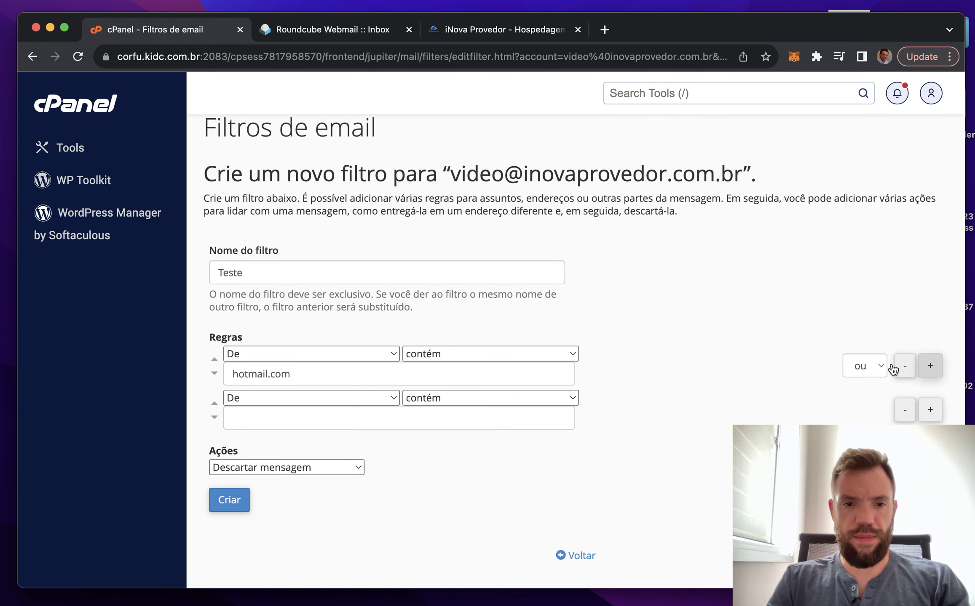
scroll(638, 369, down, 2)
click(361, 356)
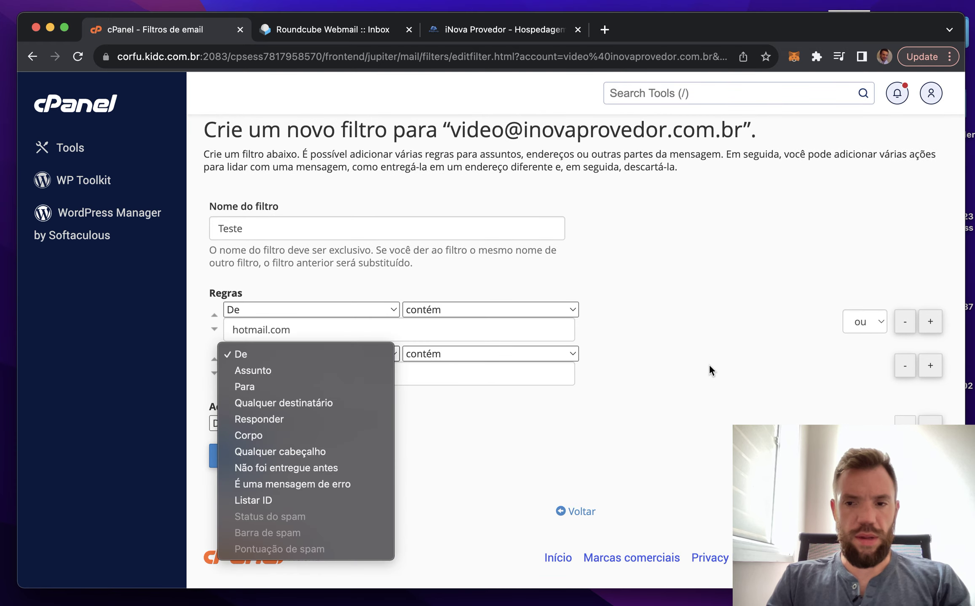
click(949, 352)
click(872, 322)
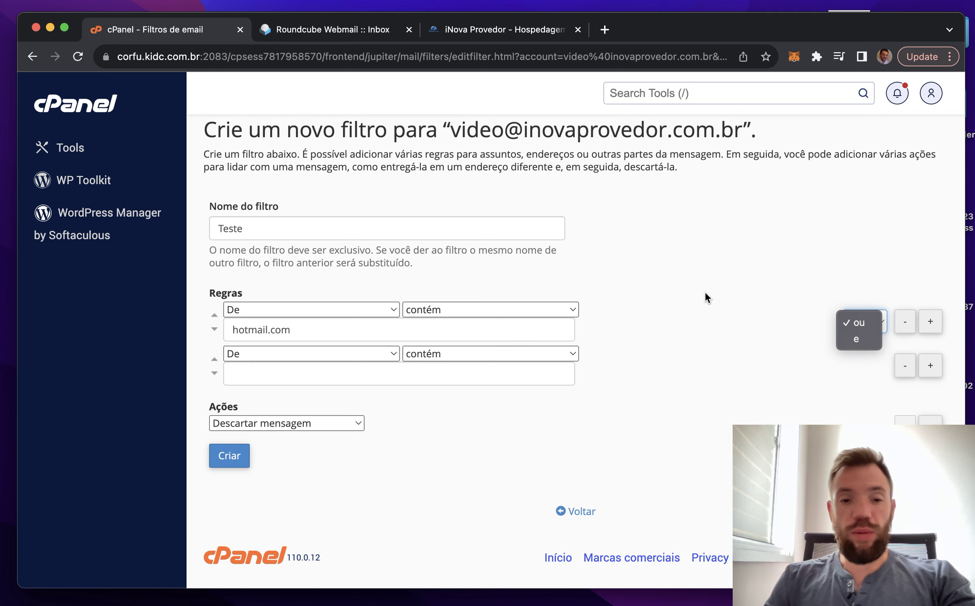
click(704, 401)
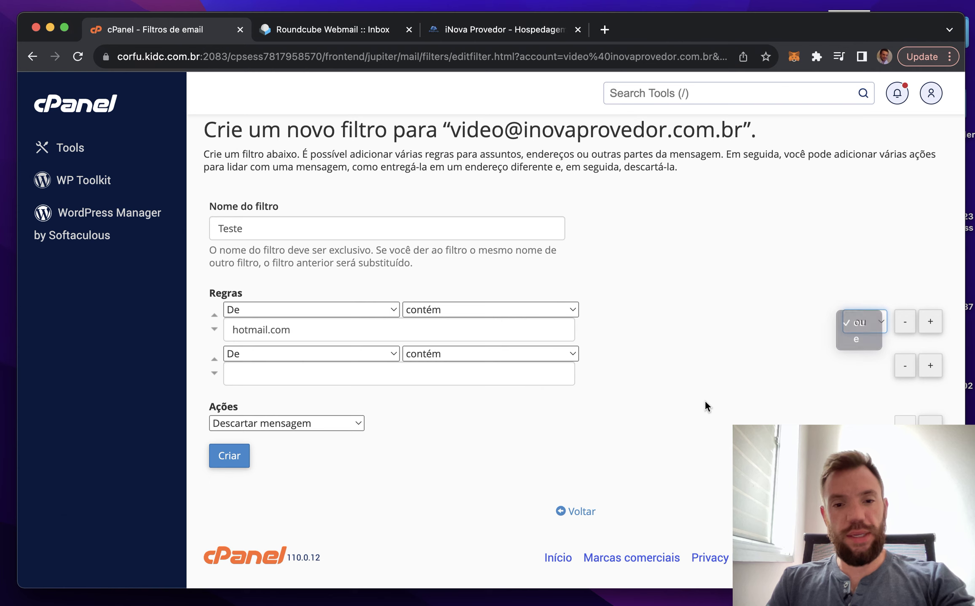
Set the second rule's value to gmail.com, with De as the field and contém as the condition.
click(479, 323)
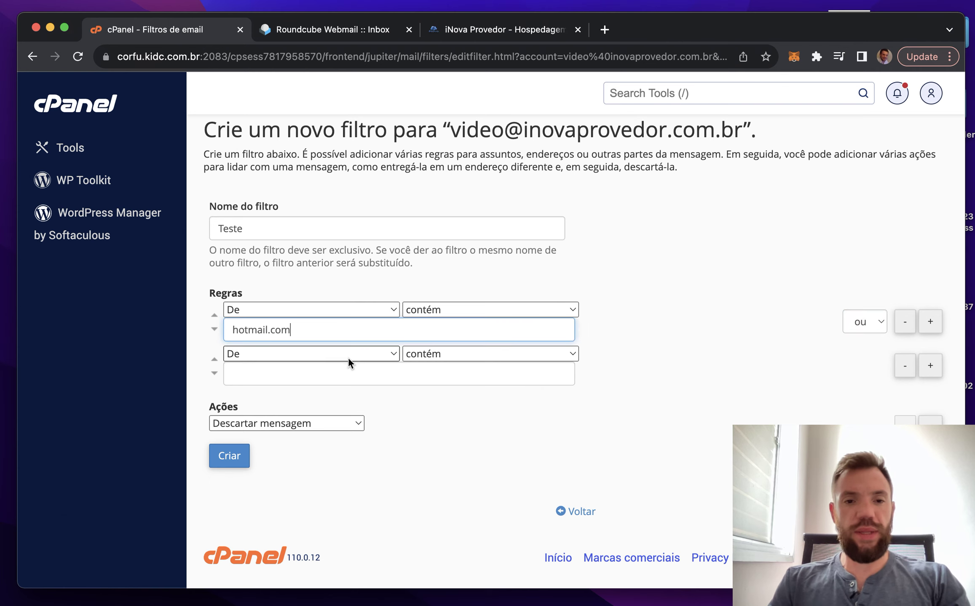
click(346, 358)
click(429, 374)
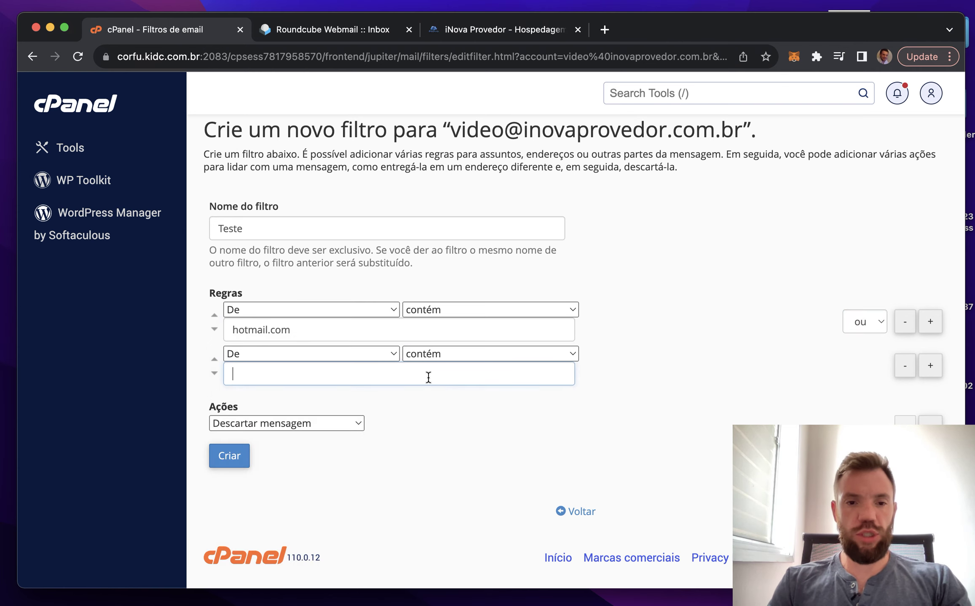
text(gmail.com.br)
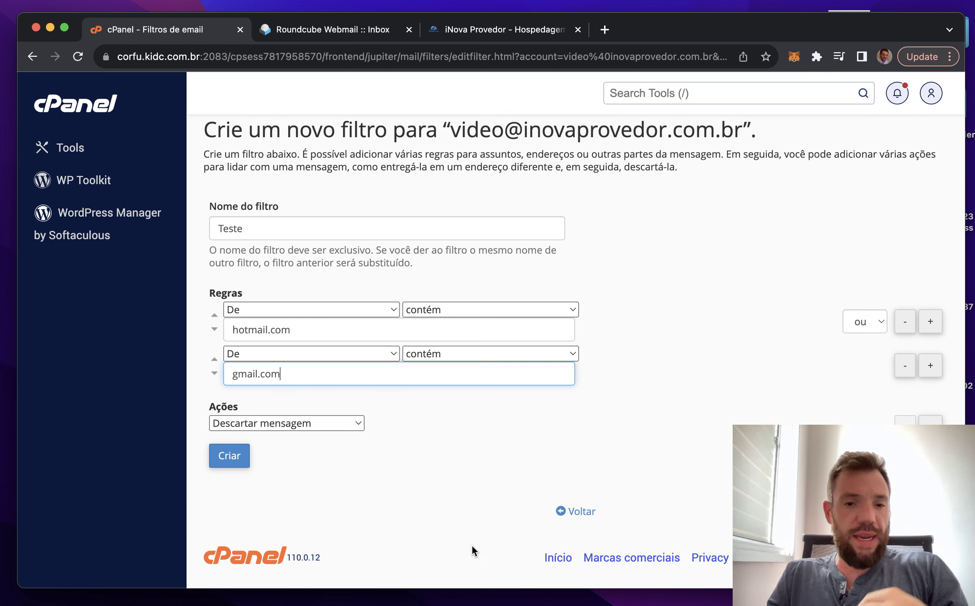
Set the filter's action to Entregar para pasta and choose the Trash folder as the destination.
click(319, 430)
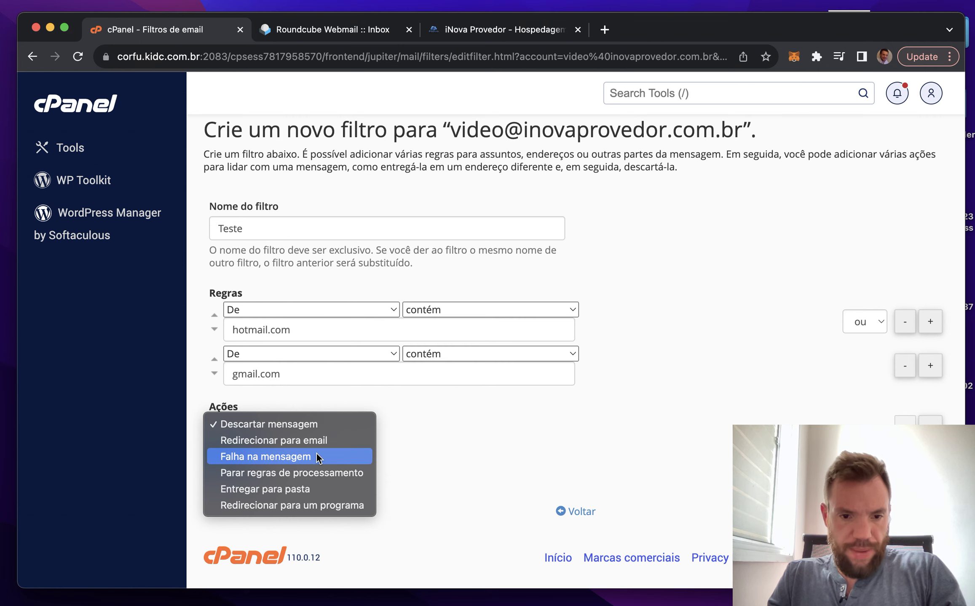
click(263, 489)
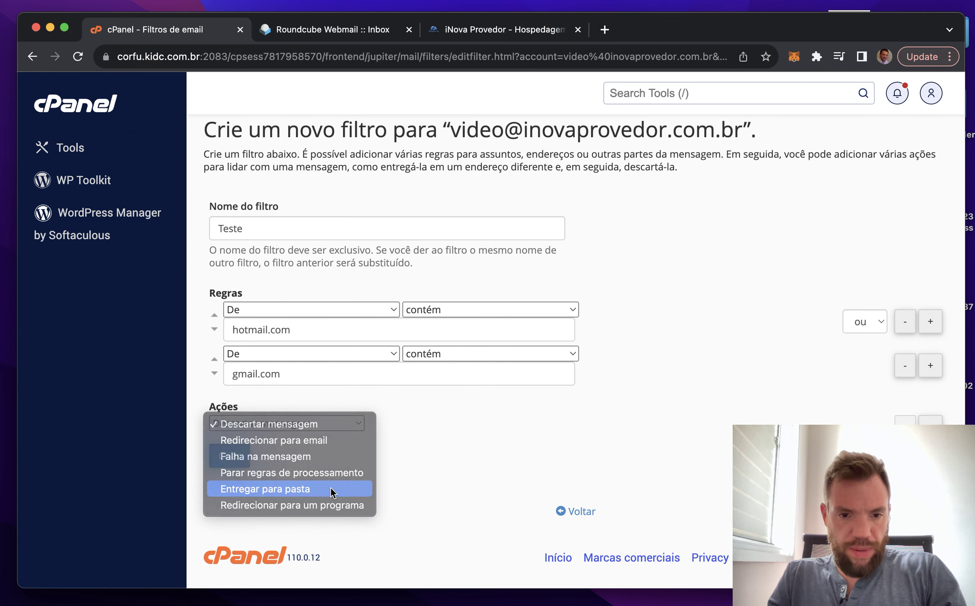
click(278, 459)
click(447, 455)
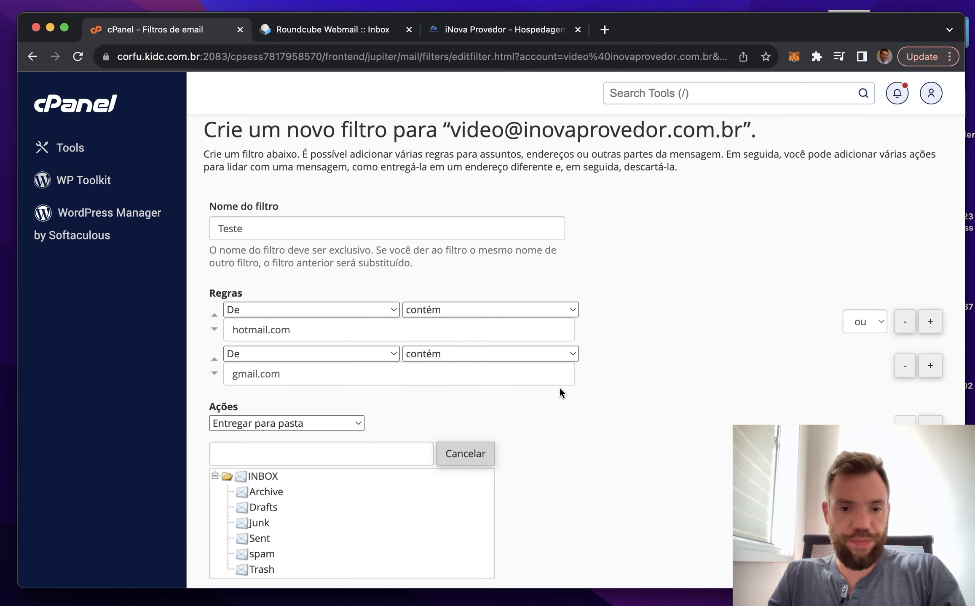
scroll(560, 393, down, 2)
scroll(560, 388, down, 1)
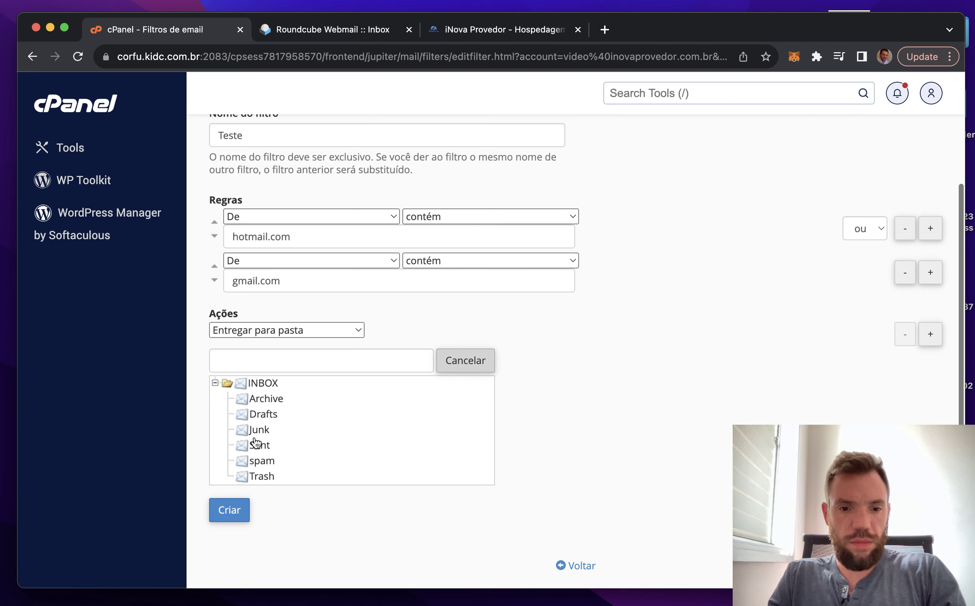
click(253, 476)
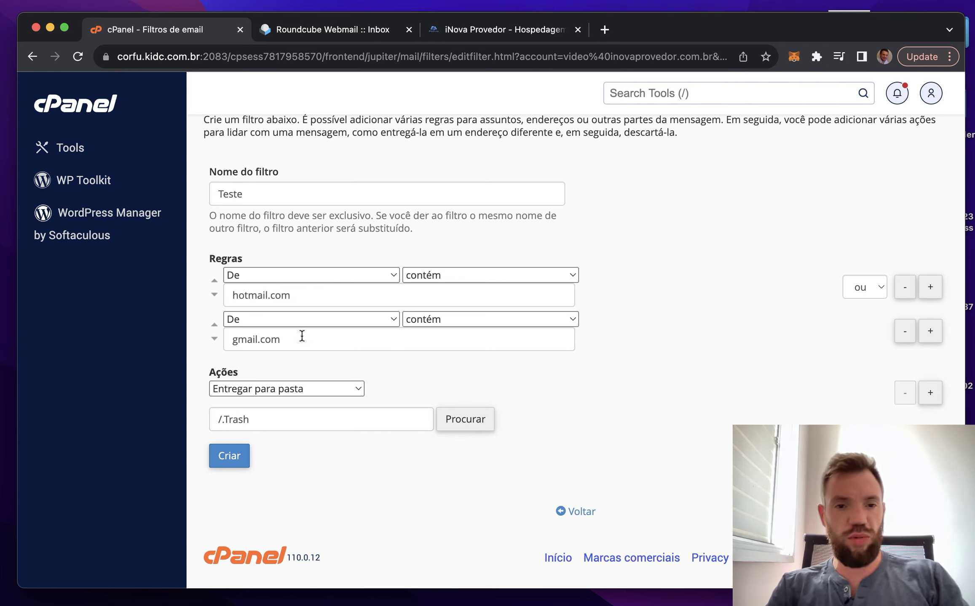
Set the connector between the hotmail.com and gmail.com rules to e.
drag(250, 419, 220, 418)
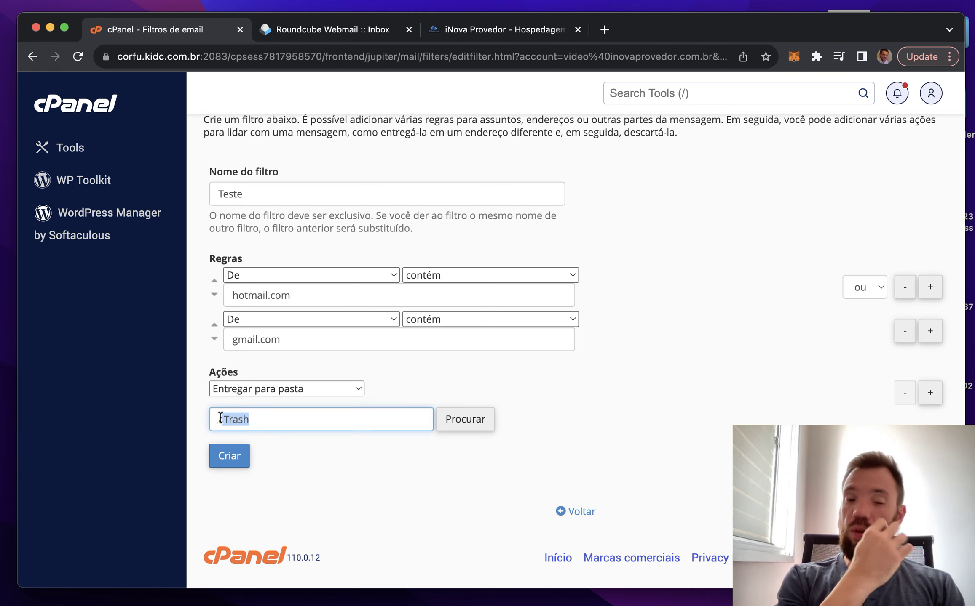
click(872, 287)
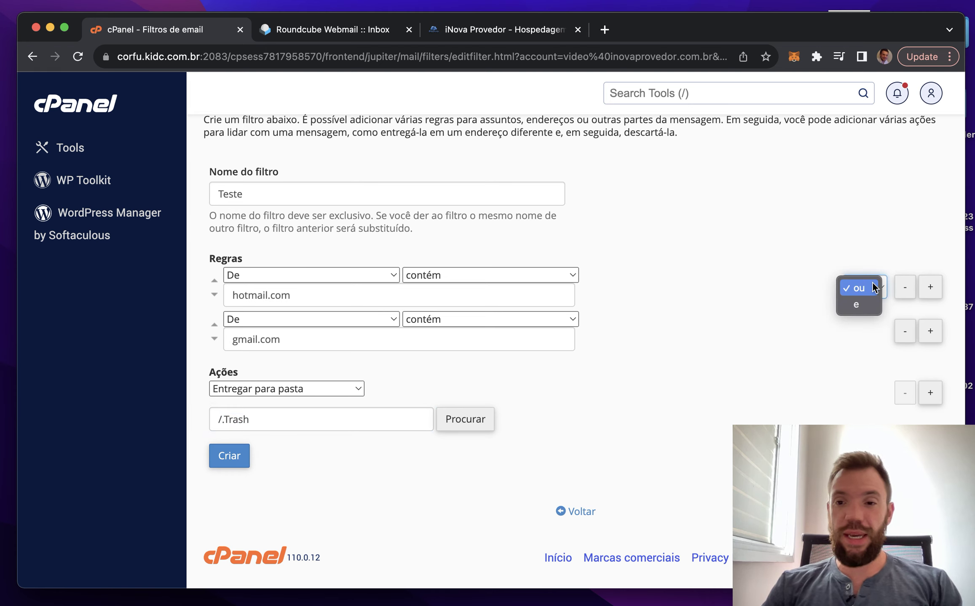
click(870, 307)
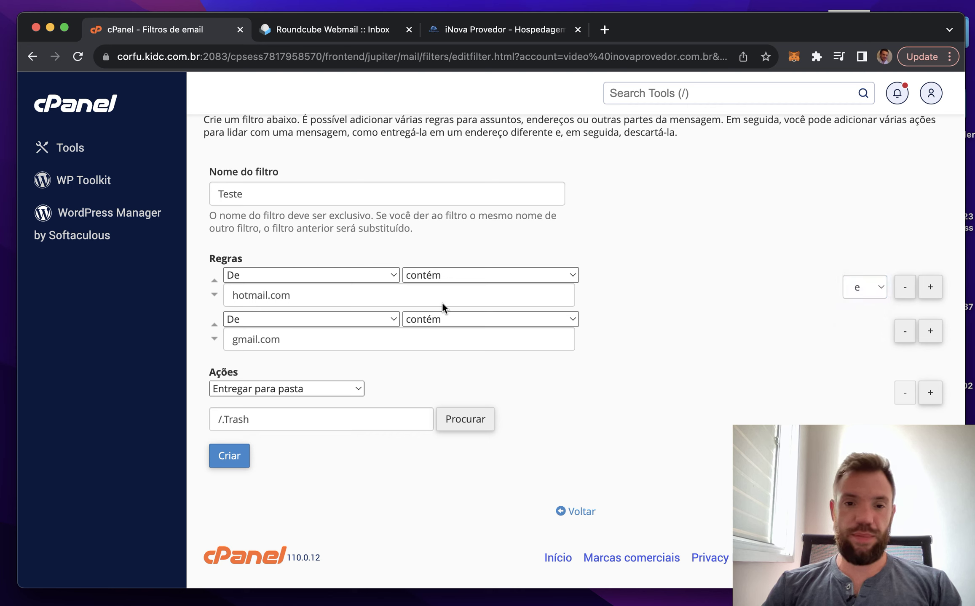
click(306, 300)
click(305, 334)
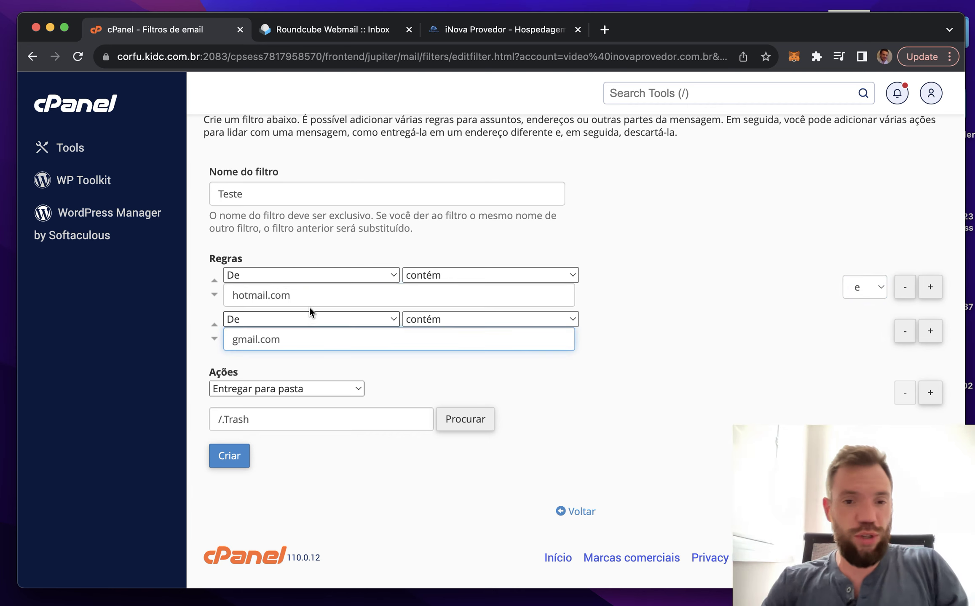
click(456, 362)
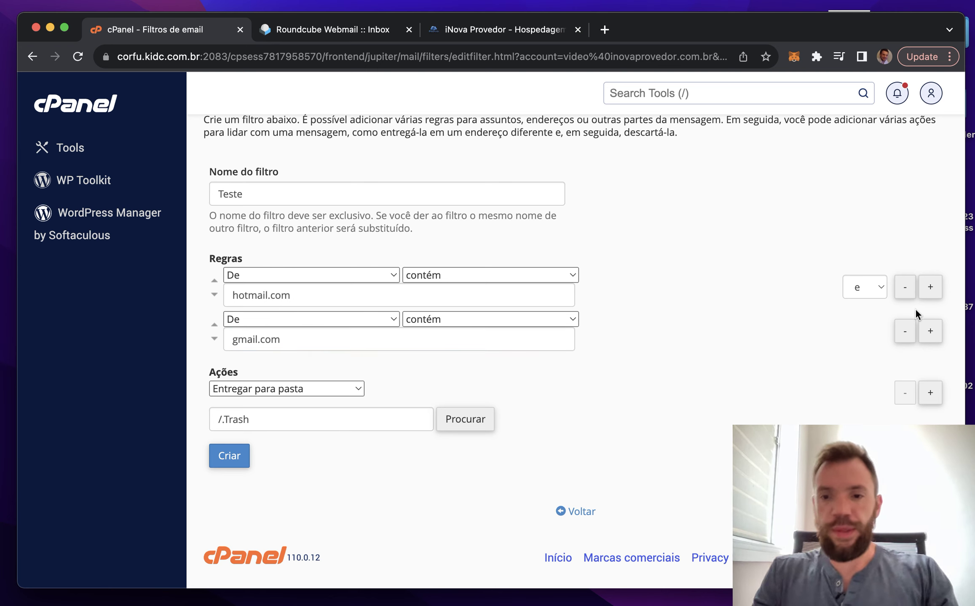
Remove the gmail.com rule and create the Teste filter.
click(904, 333)
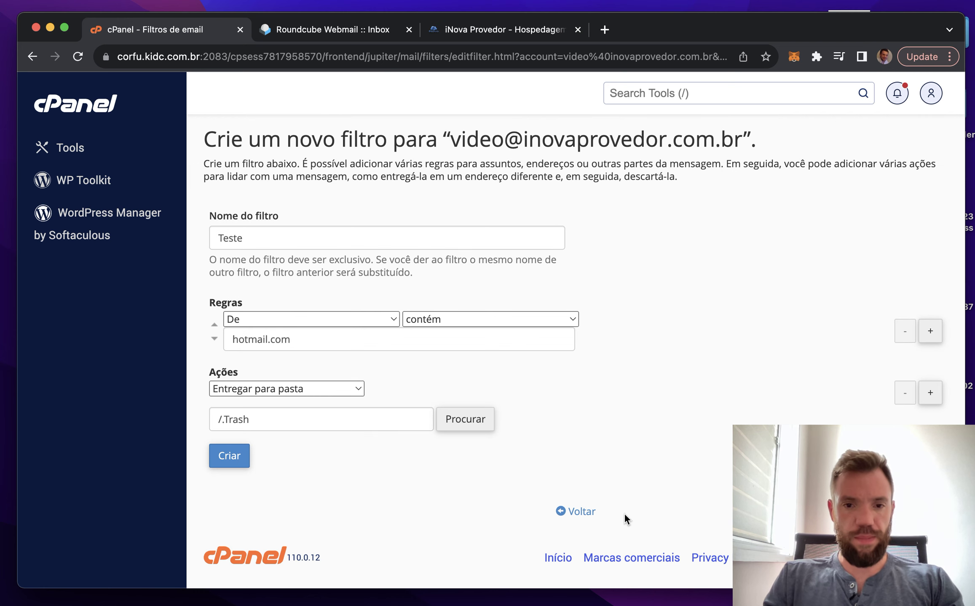
click(230, 457)
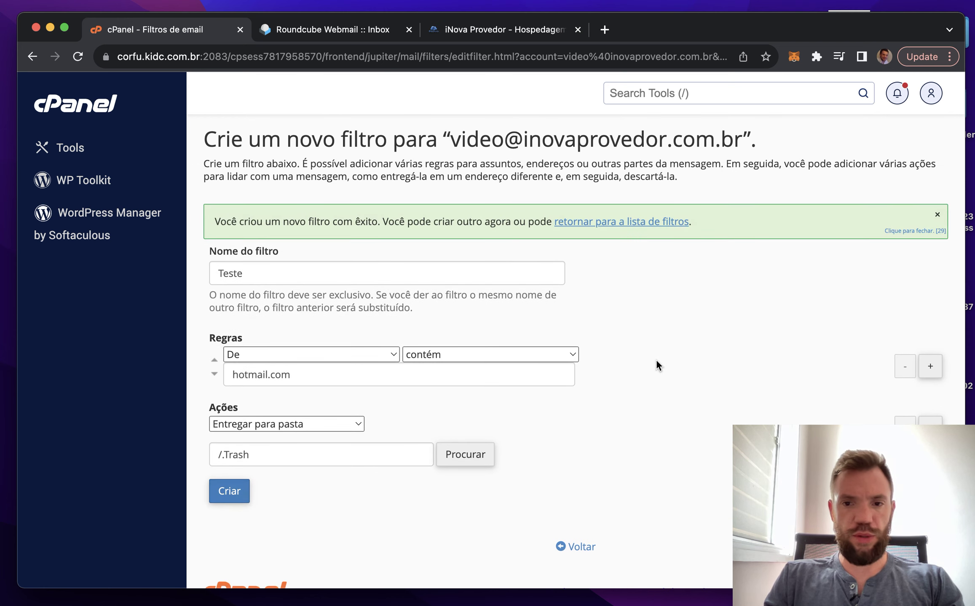
Return to the filter list and start a new filter named teste 2.
click(613, 223)
scroll(774, 399, down, 2)
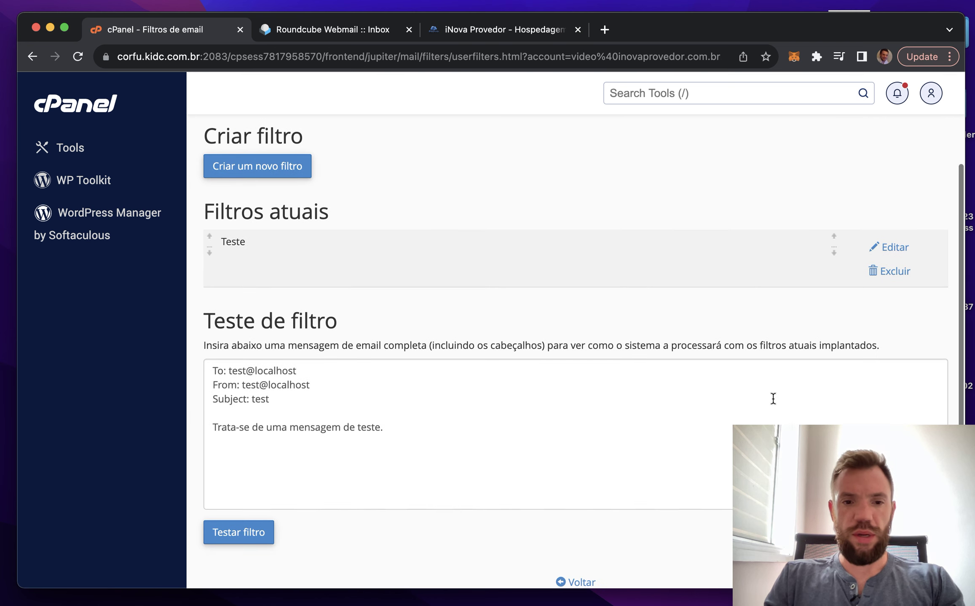
click(278, 168)
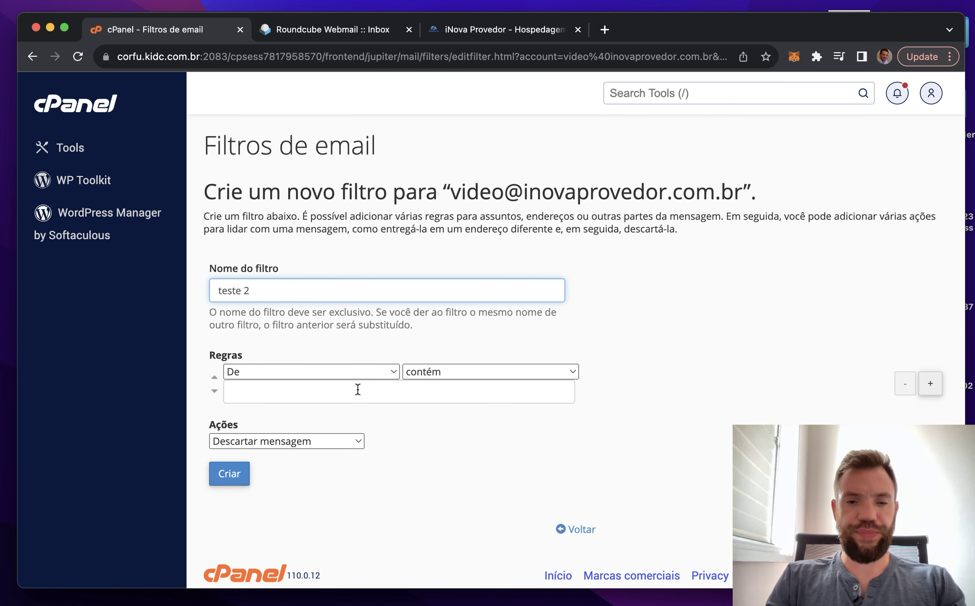
click(779, 390)
scroll(779, 390, down, 1)
Set the rule's field to Assunto with the condition contém and the value pontos.
click(368, 359)
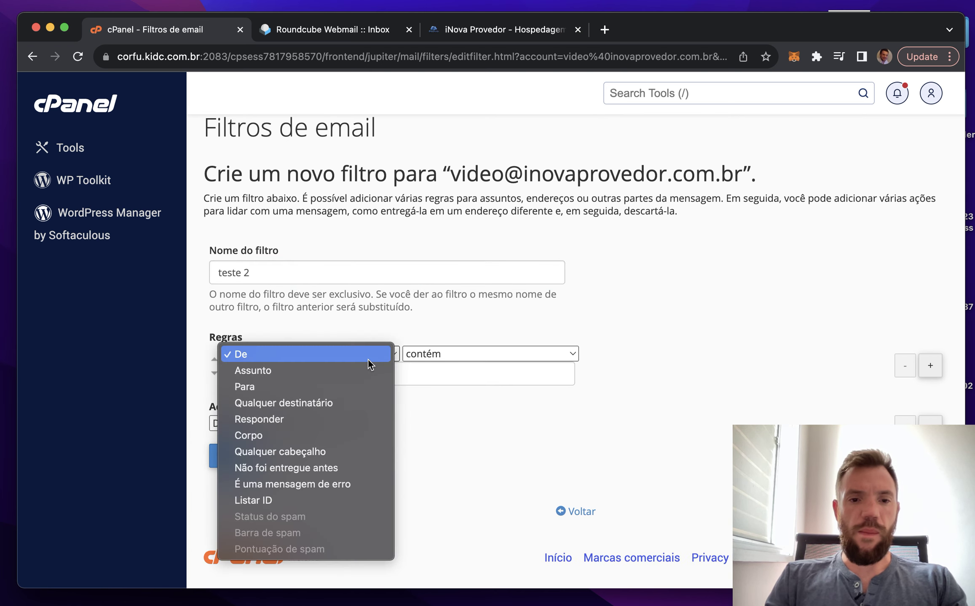
click(368, 370)
click(475, 386)
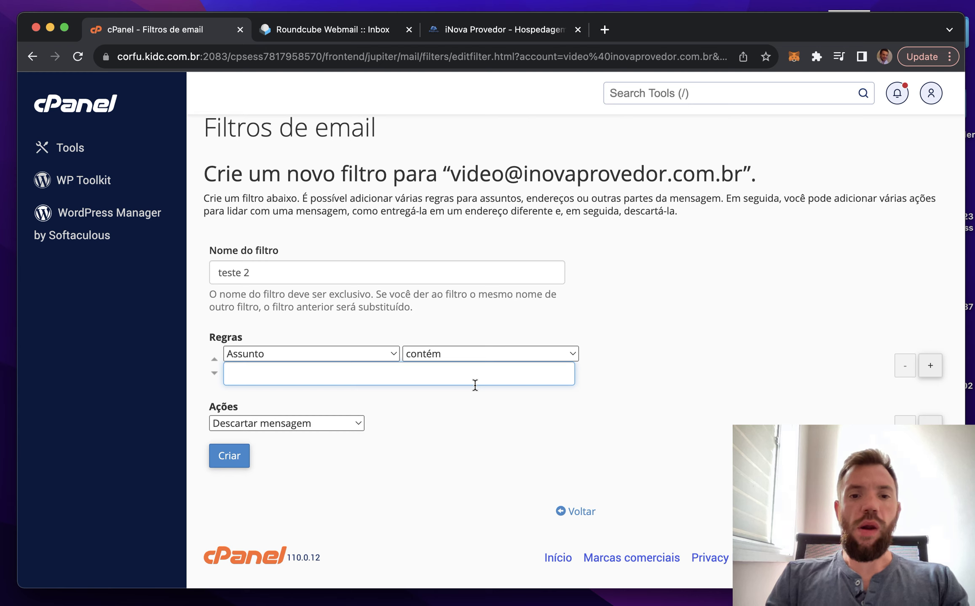
click(541, 434)
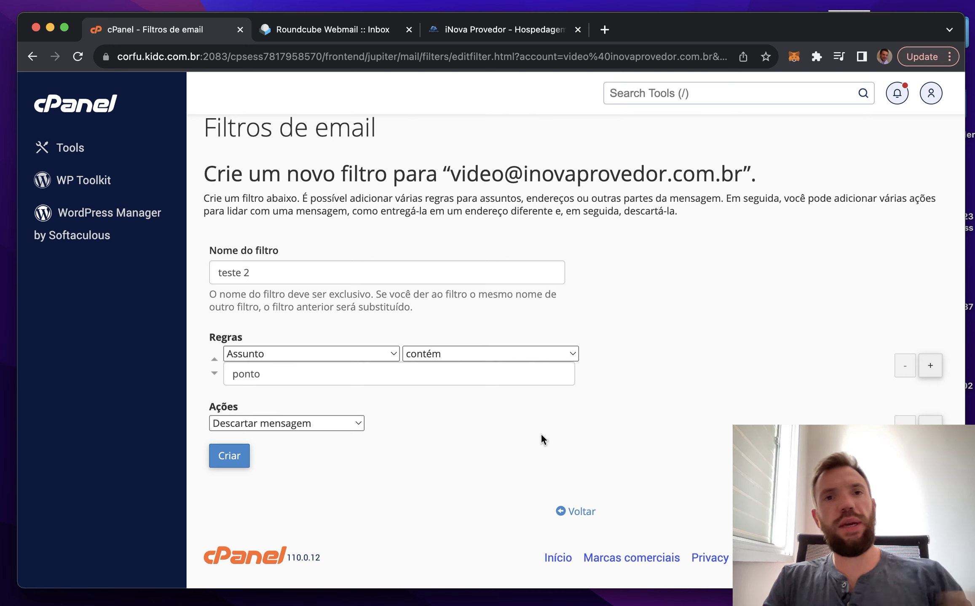
click(327, 380)
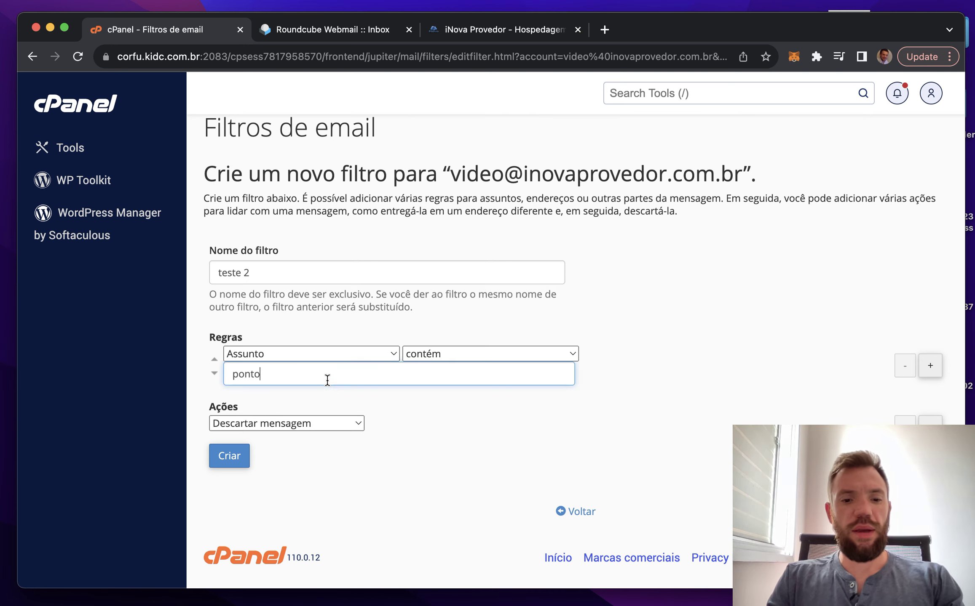
click(471, 431)
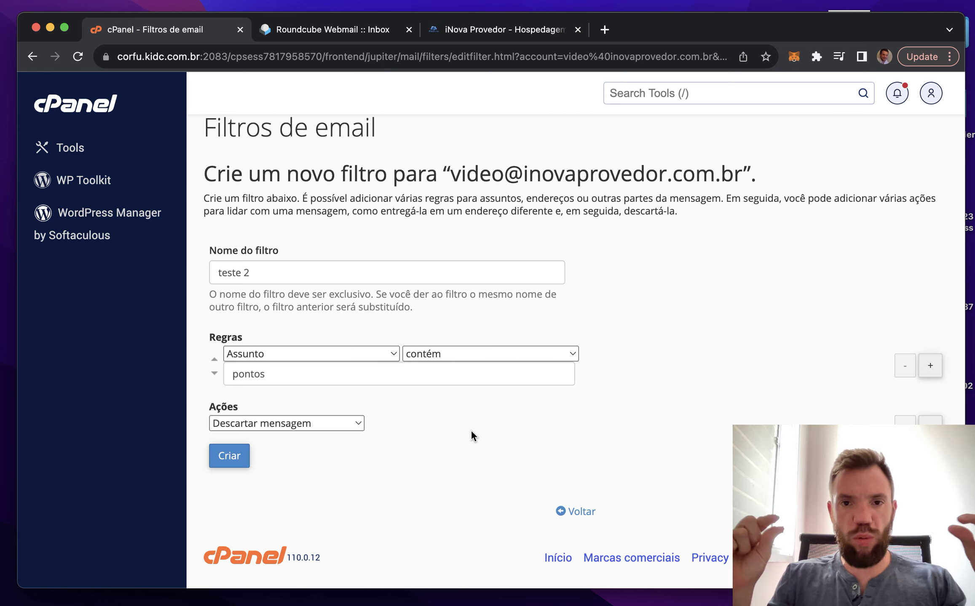
Set the filter's action to Entregar para pasta and choose the spam folder as the destination.
click(297, 424)
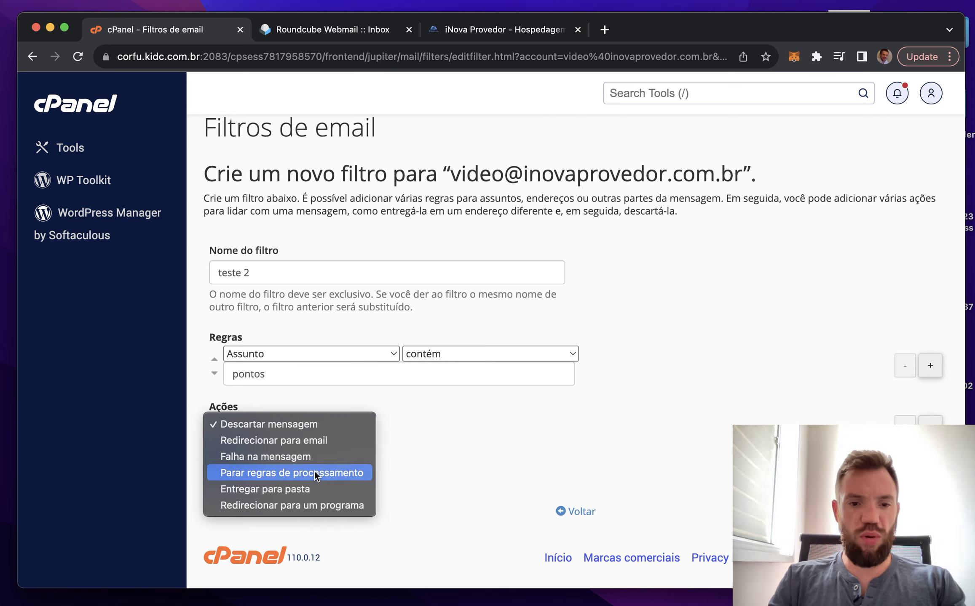
click(319, 489)
click(445, 461)
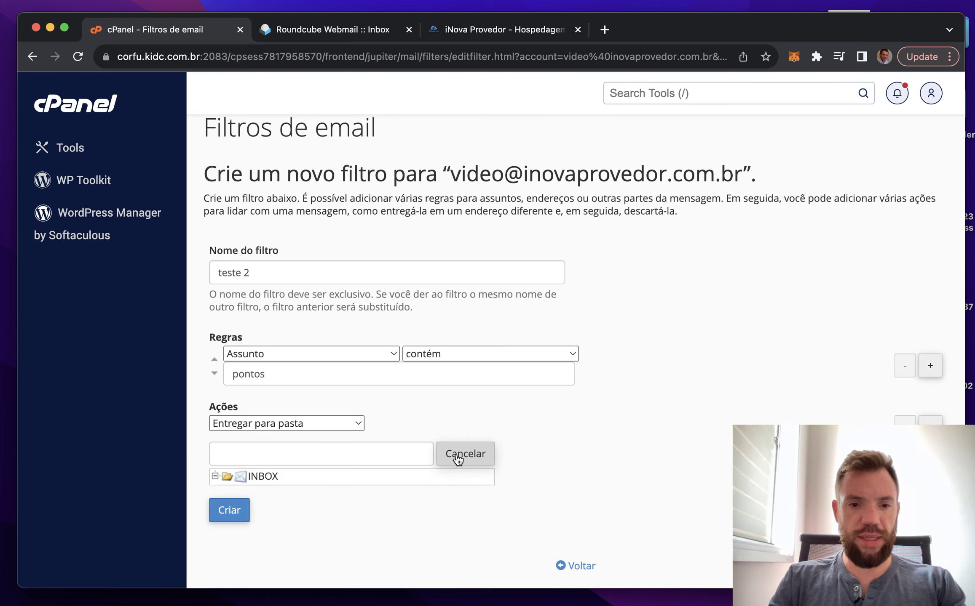
scroll(398, 407, down, 3)
click(266, 478)
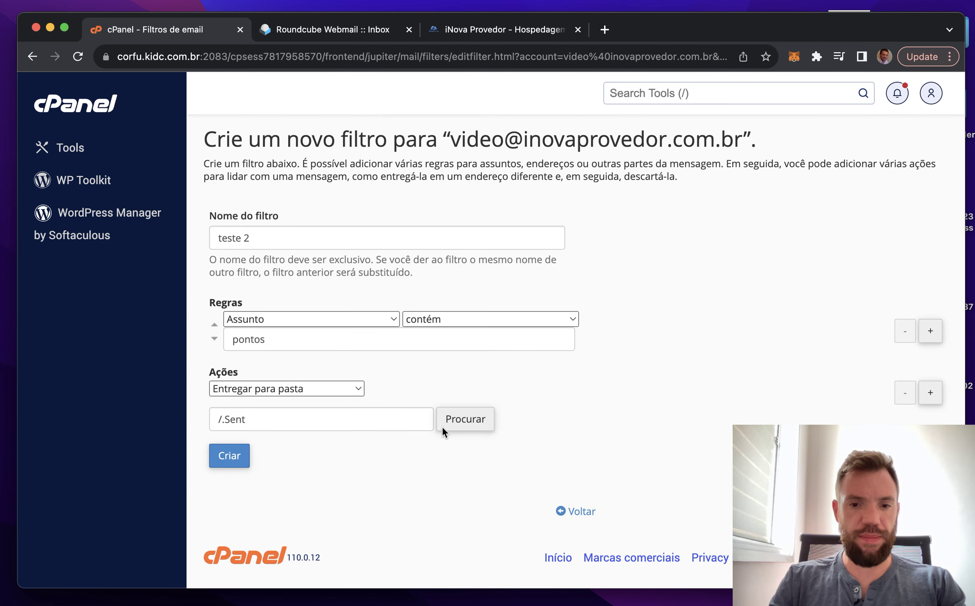
click(461, 426)
click(280, 521)
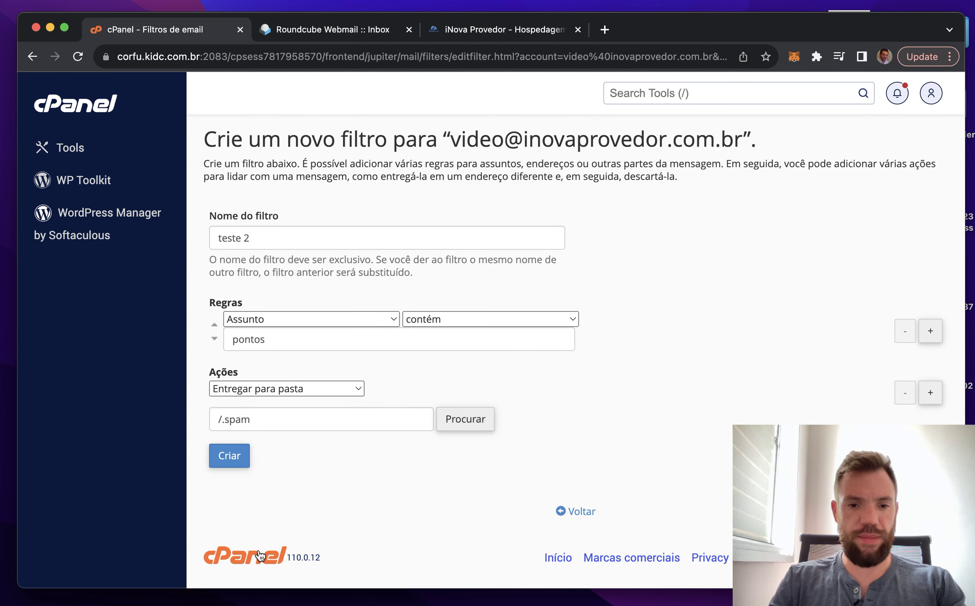
Create the teste 2 filter and return to the list of current filters.
click(236, 456)
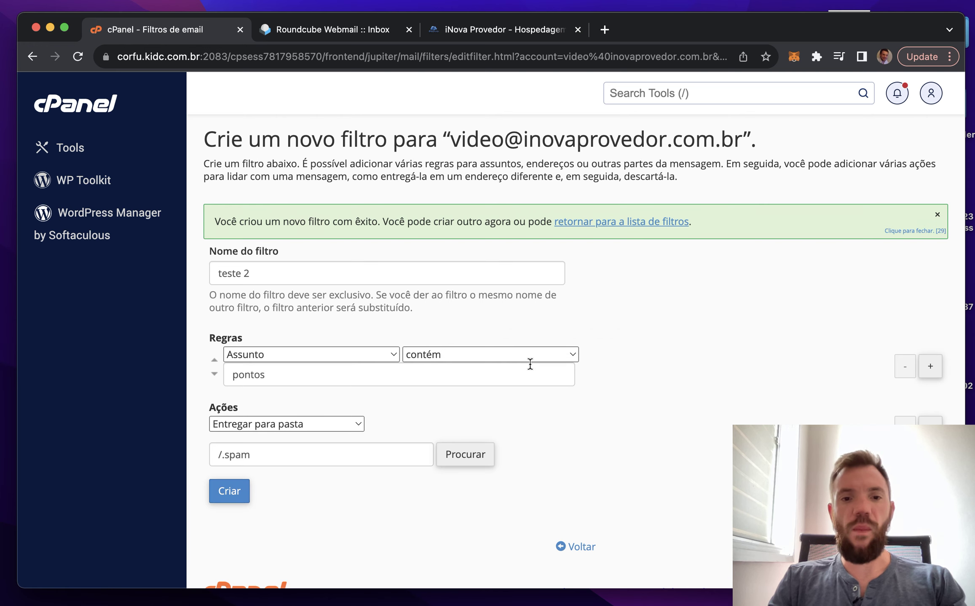
click(614, 224)
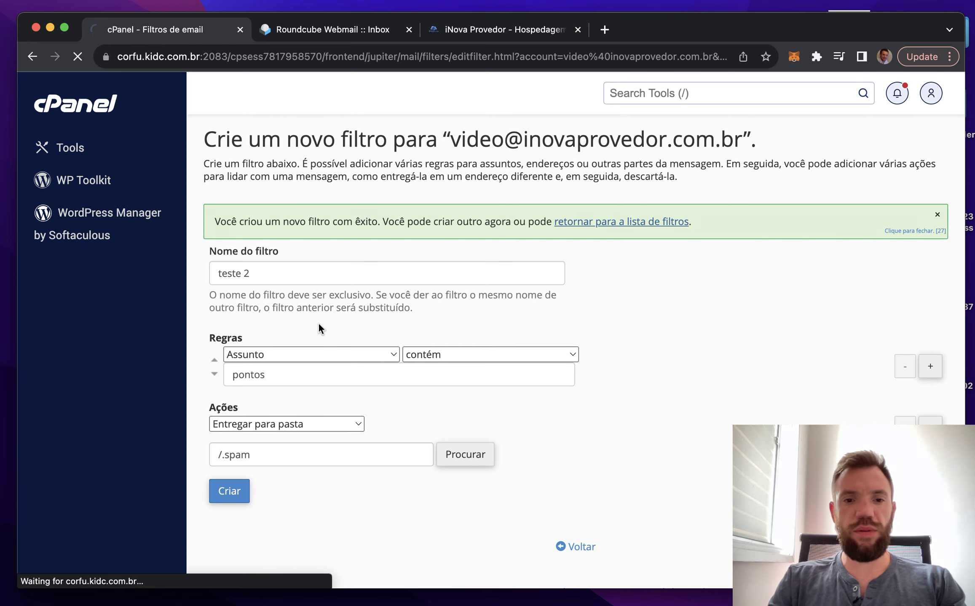
scroll(404, 316, down, 5)
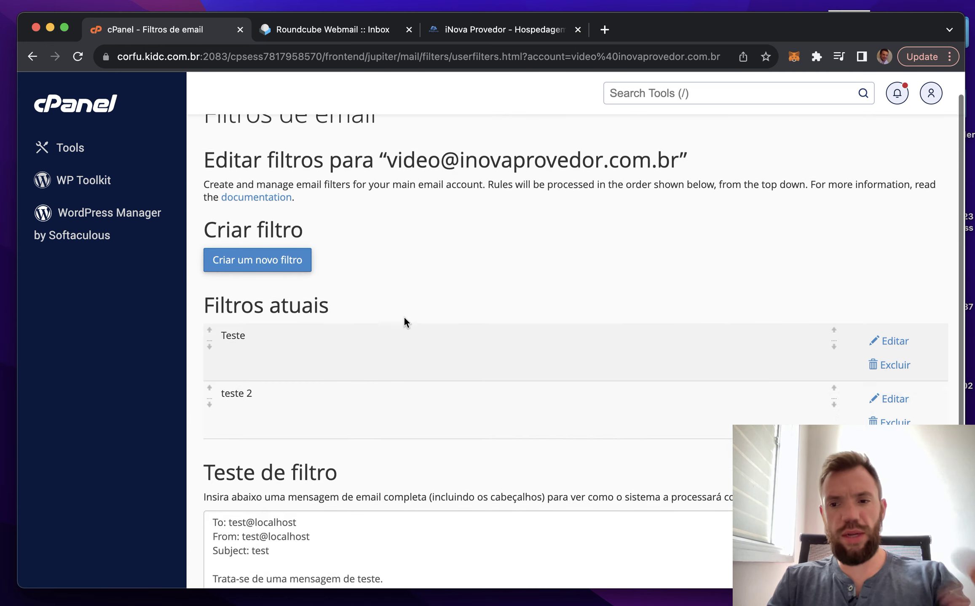
scroll(384, 279, up, 5)
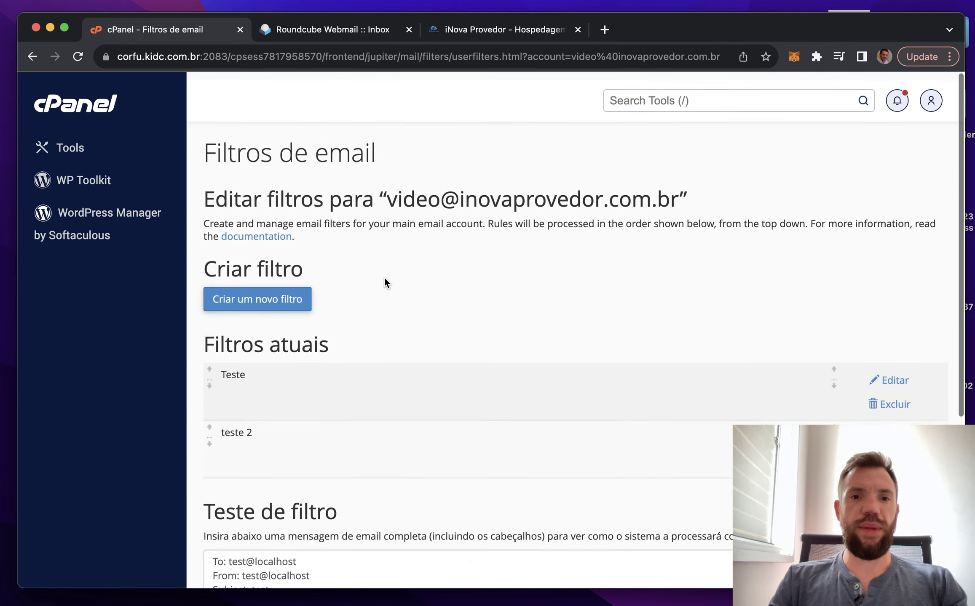
scroll(384, 279, down, 4)
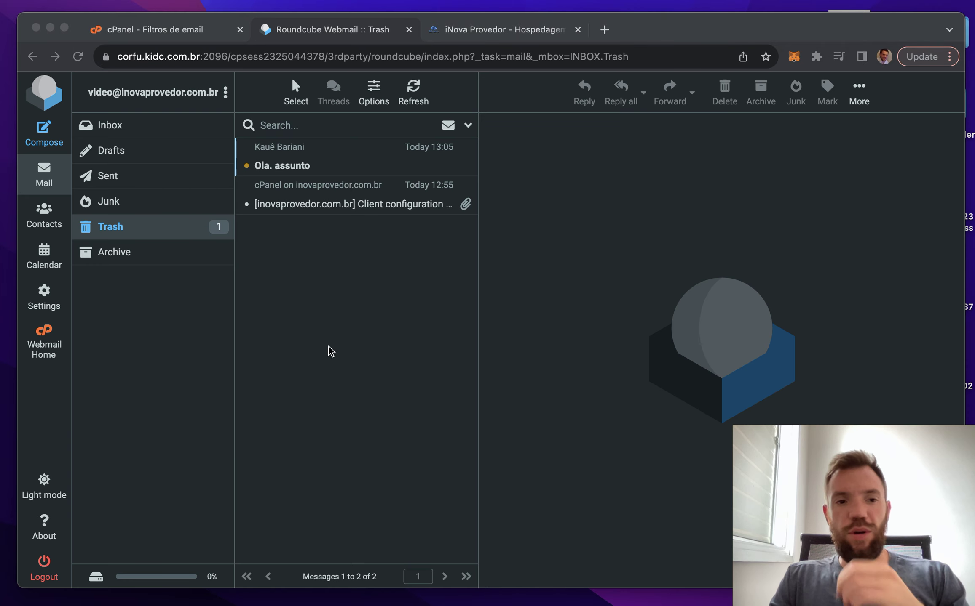
In Roundcube Webmail, check the Inbox, Drafts, Junk and Trash folders for filtered messages.
click(139, 134)
click(141, 126)
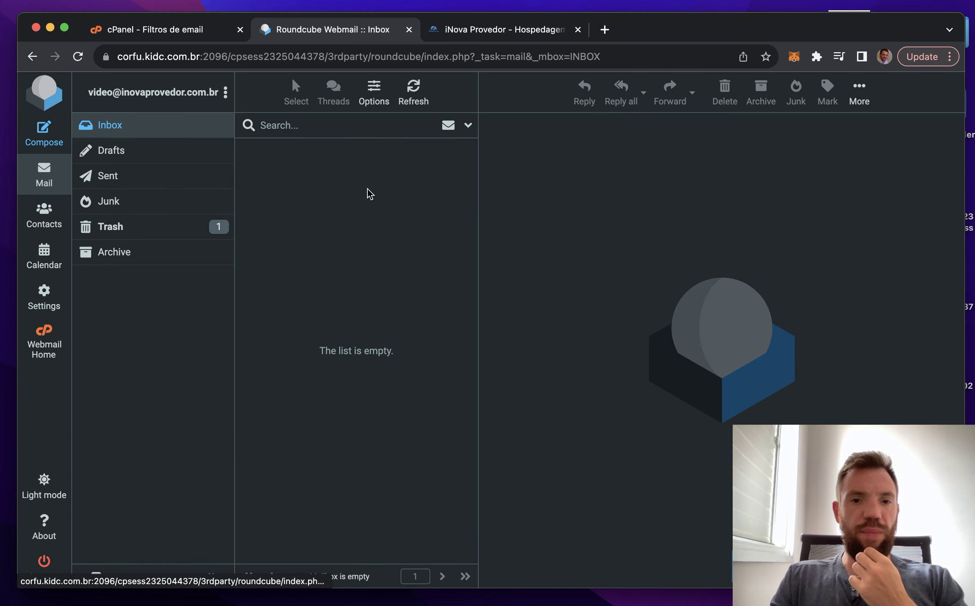
click(159, 154)
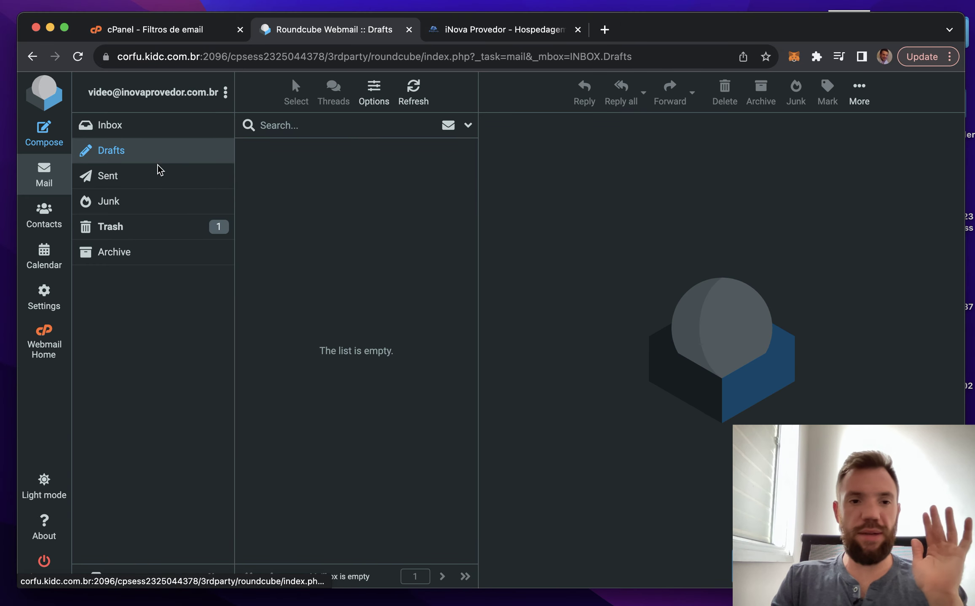
click(147, 202)
click(144, 227)
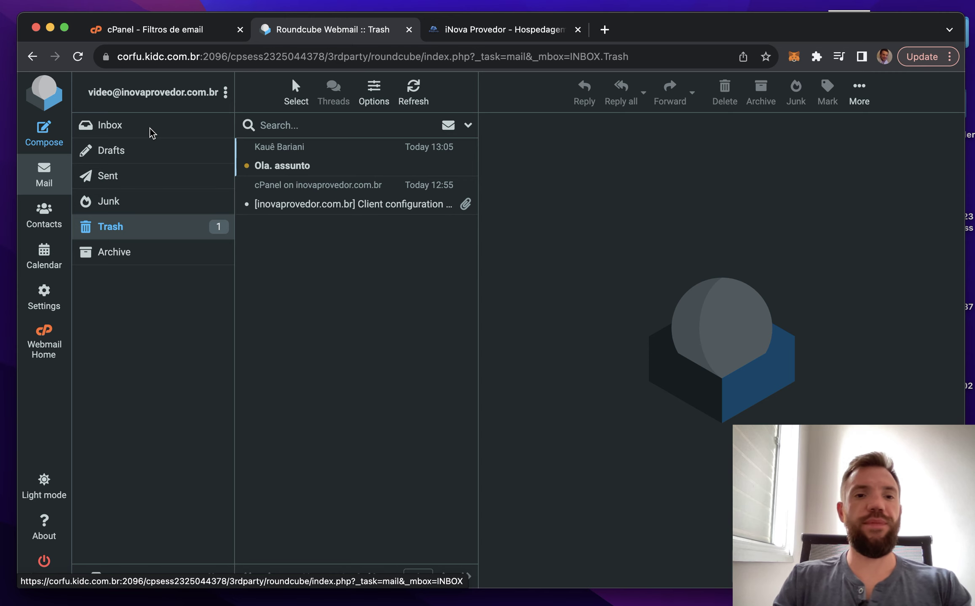
Switch to cPanel, open the teste 2 filter for editing to review its rule and action, and go back to the filter list.
click(139, 30)
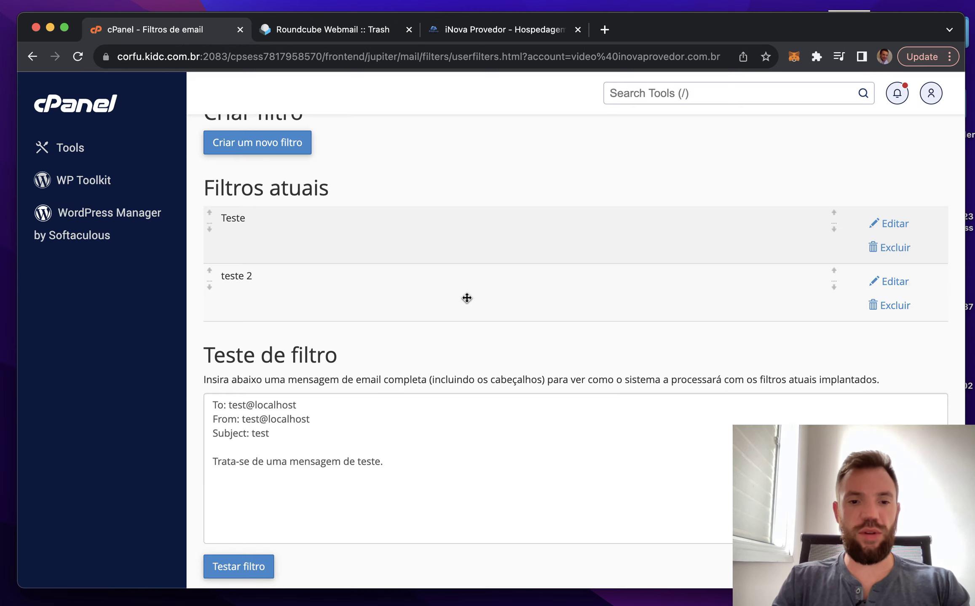
scroll(361, 295, down, 2)
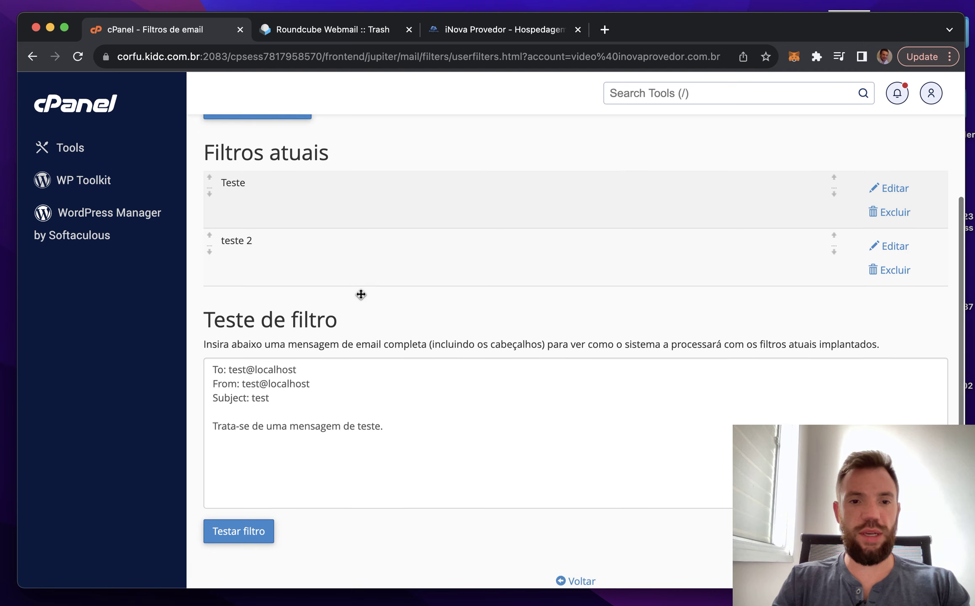
click(892, 244)
scroll(538, 318, down, 2)
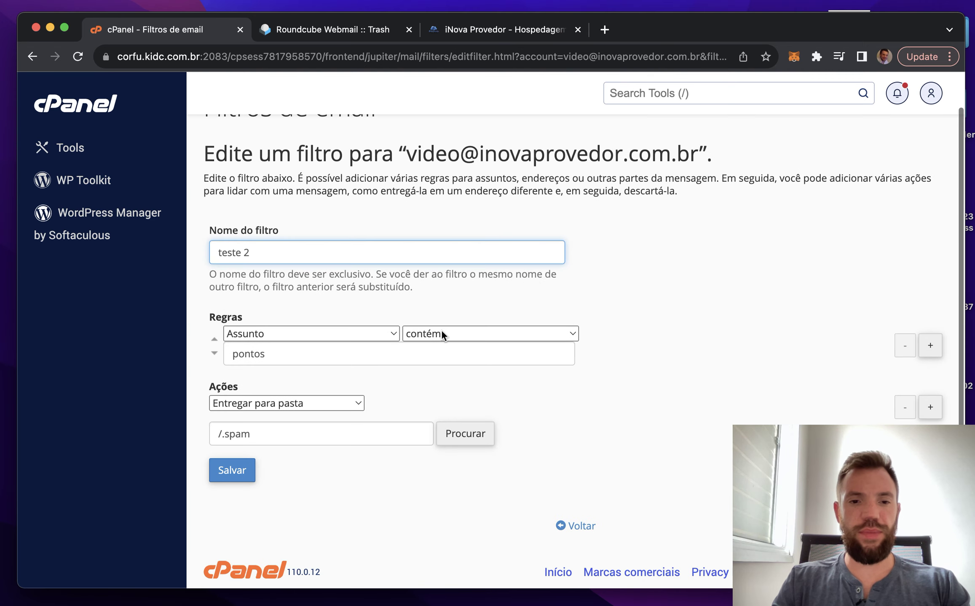
double_click(307, 355)
click(631, 379)
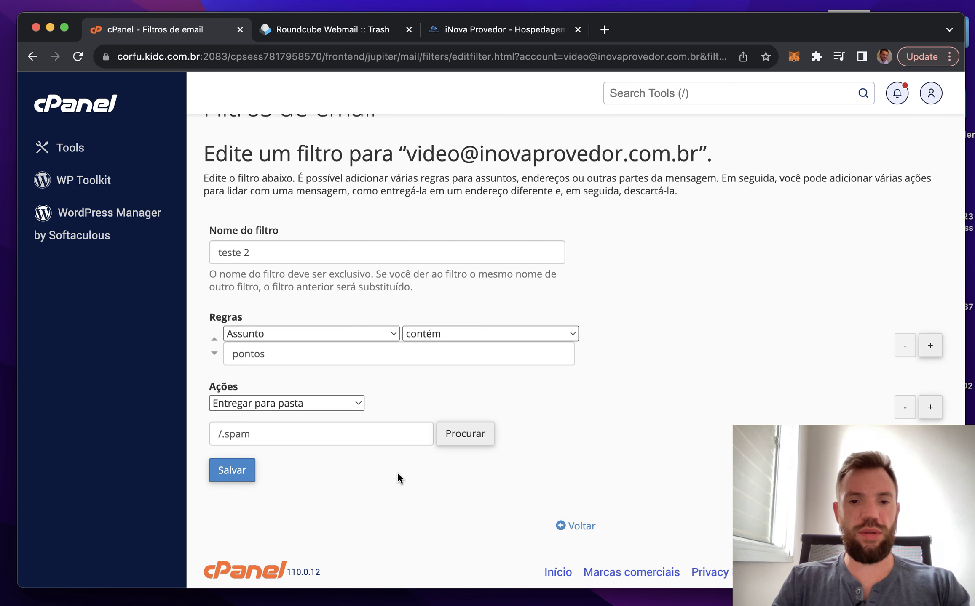
scroll(555, 201, up, 2)
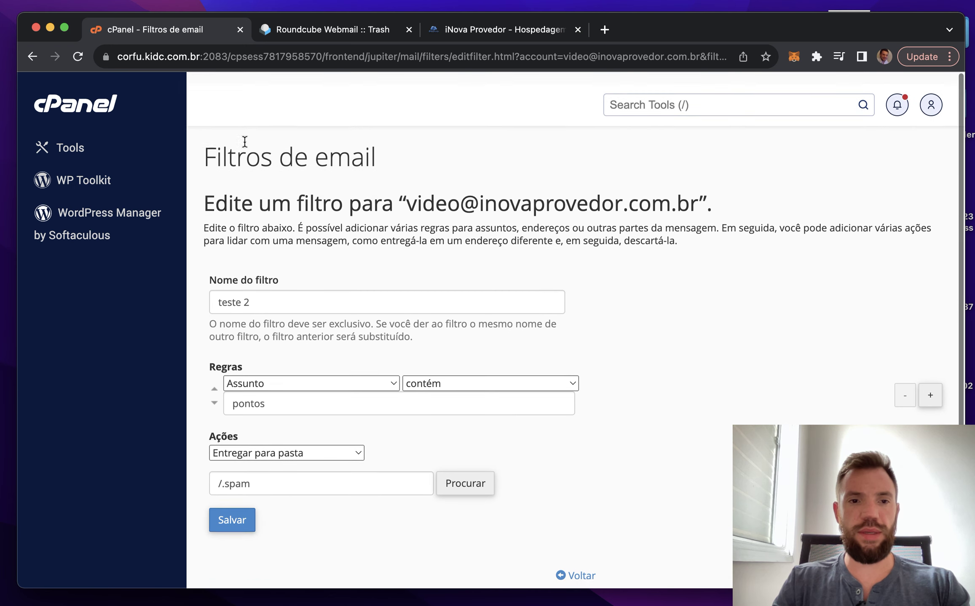
click(248, 510)
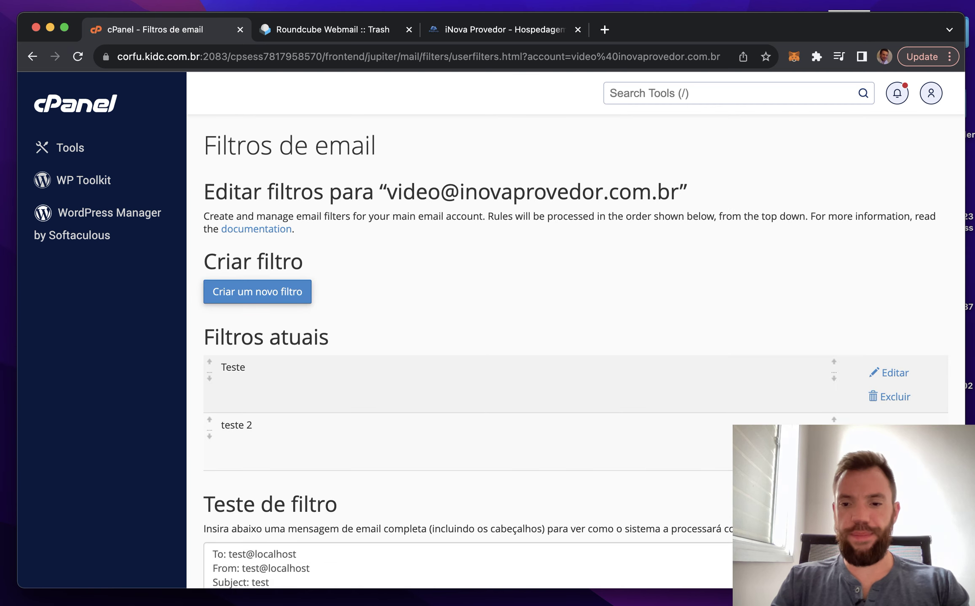
Switch to Roundcube Webmail and check the Junk folder for the message caught by the teste 2 filter.
key(ctrl+Tab)
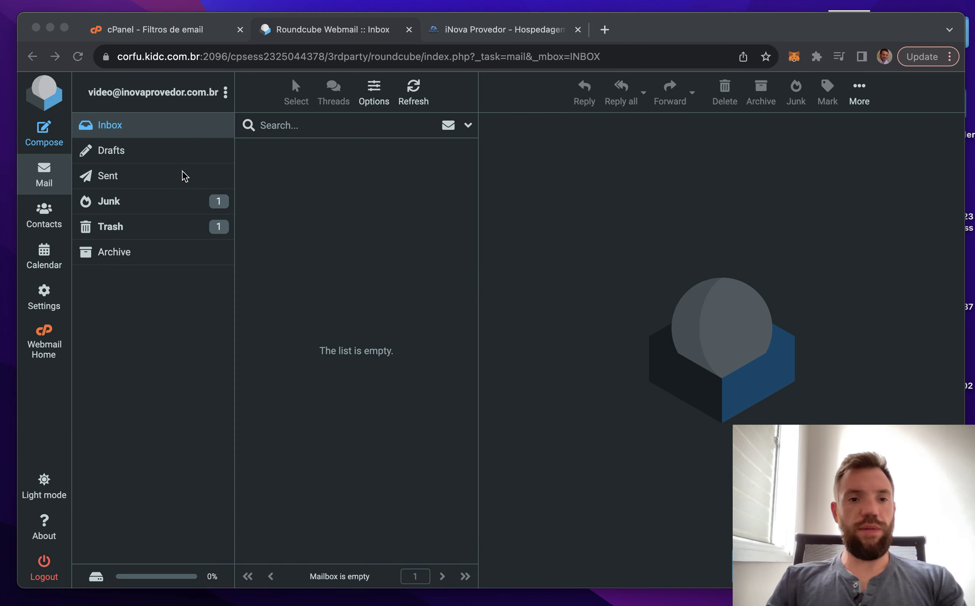
click(156, 201)
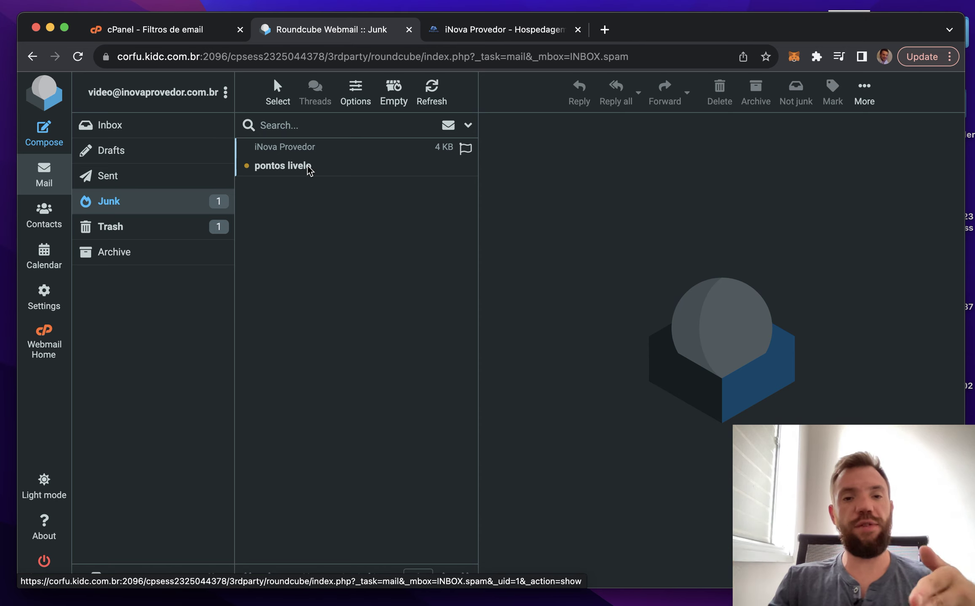
click(191, 30)
click(315, 38)
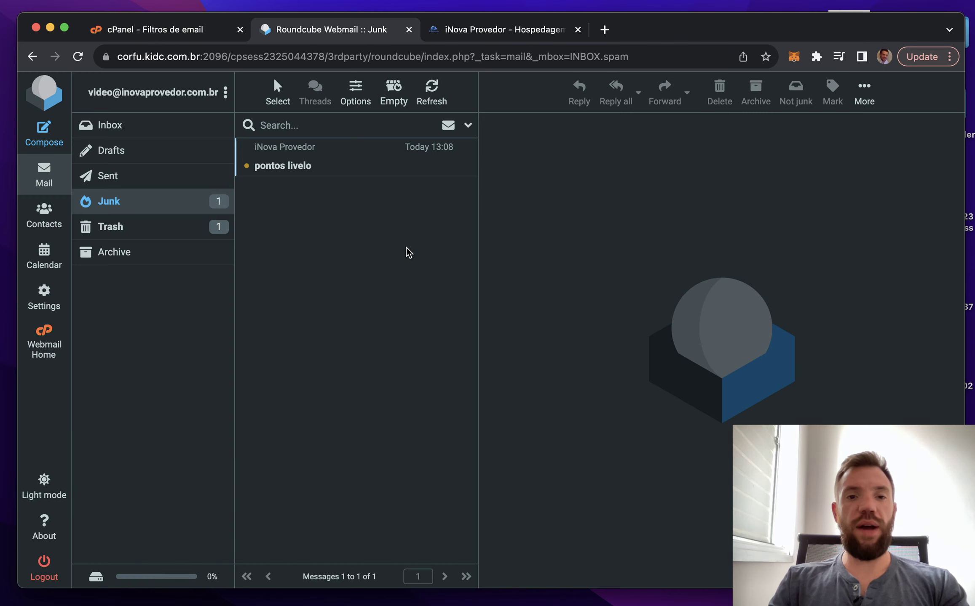
Open the pontos livelo message in the Junk folder to read it, and return to the Inbox.
click(358, 171)
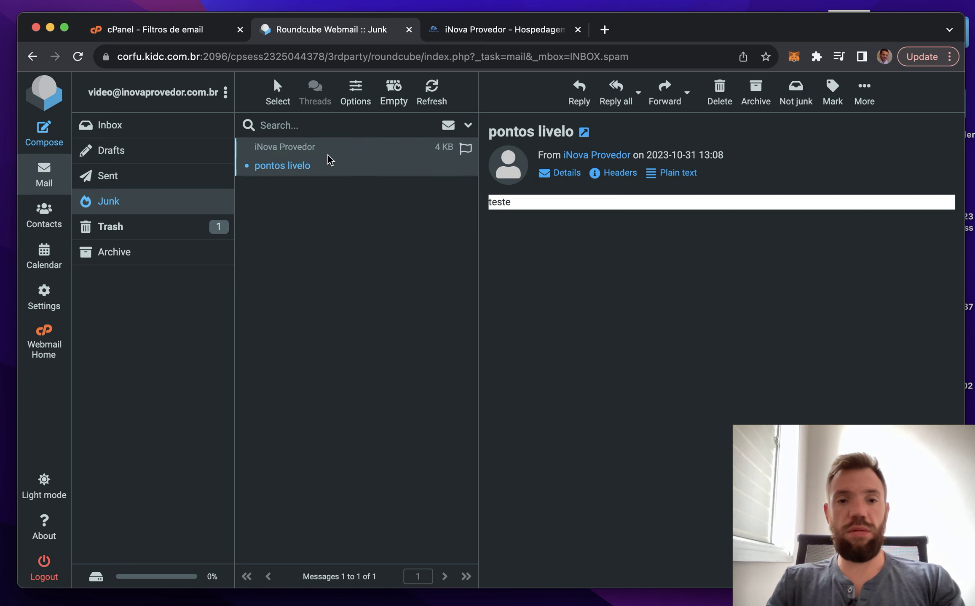
click(108, 125)
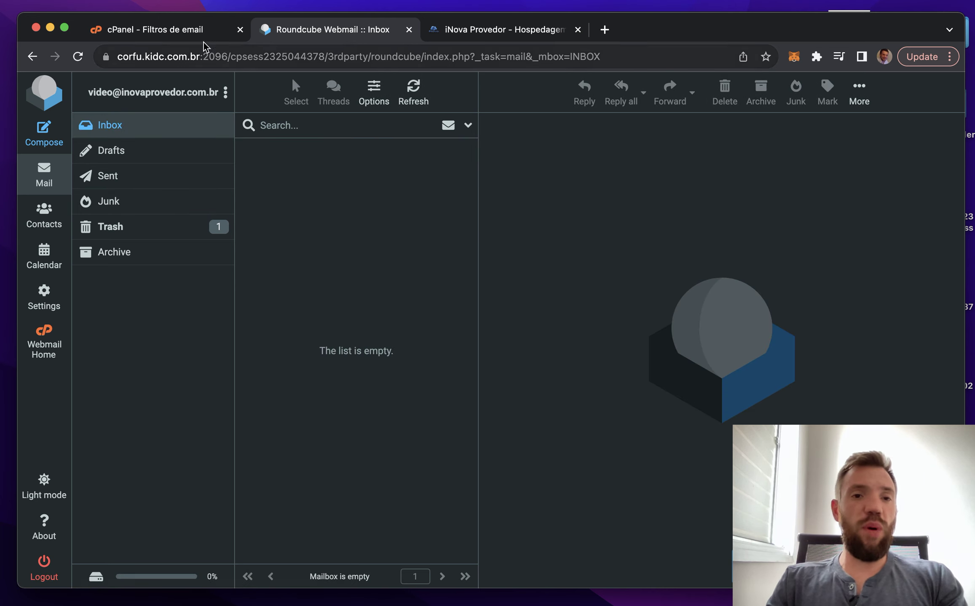
Switch to cPanel and review the account heading and the list of current email filters.
click(191, 34)
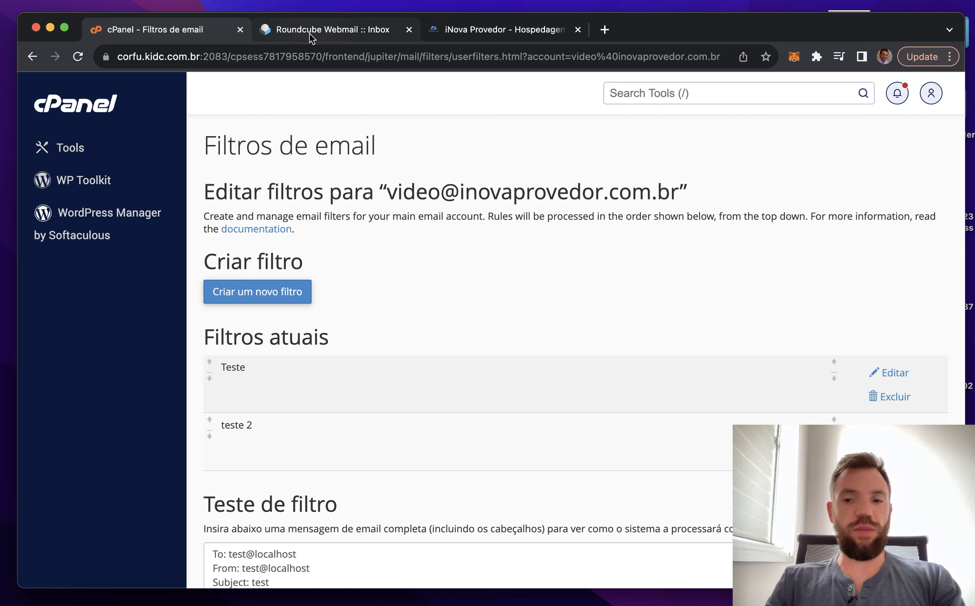
scroll(408, 220, down, 2)
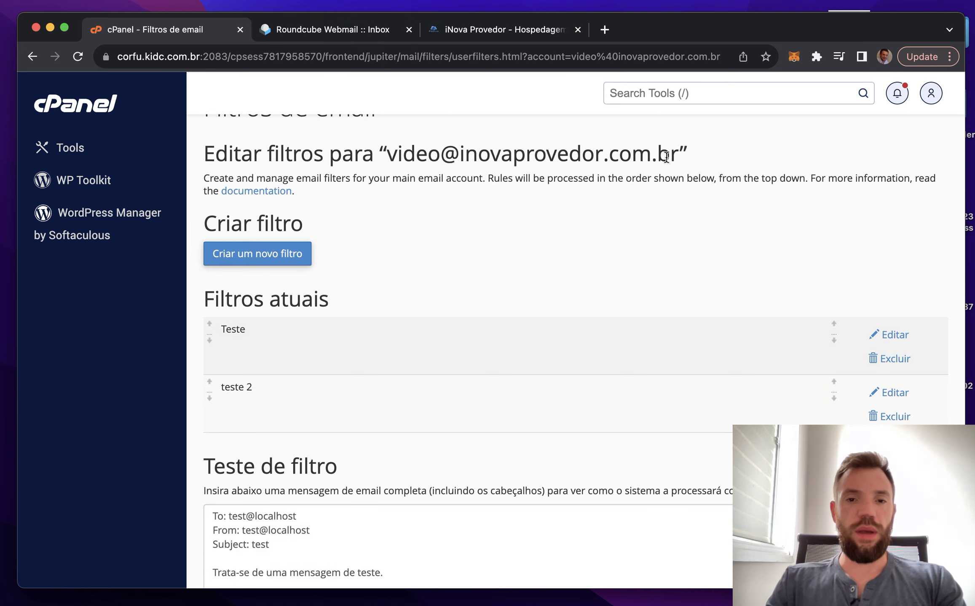
drag(682, 154, 399, 154)
click(403, 239)
scroll(339, 195, down, 3)
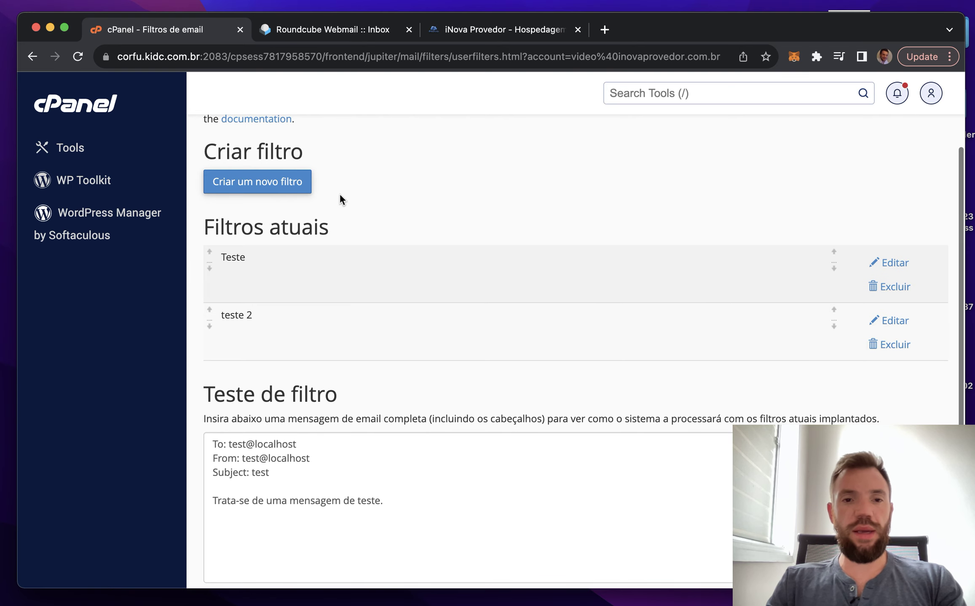
Start a new email filter with a rule matching messages whose De field contém contabilidadevieira.com.br.
click(291, 181)
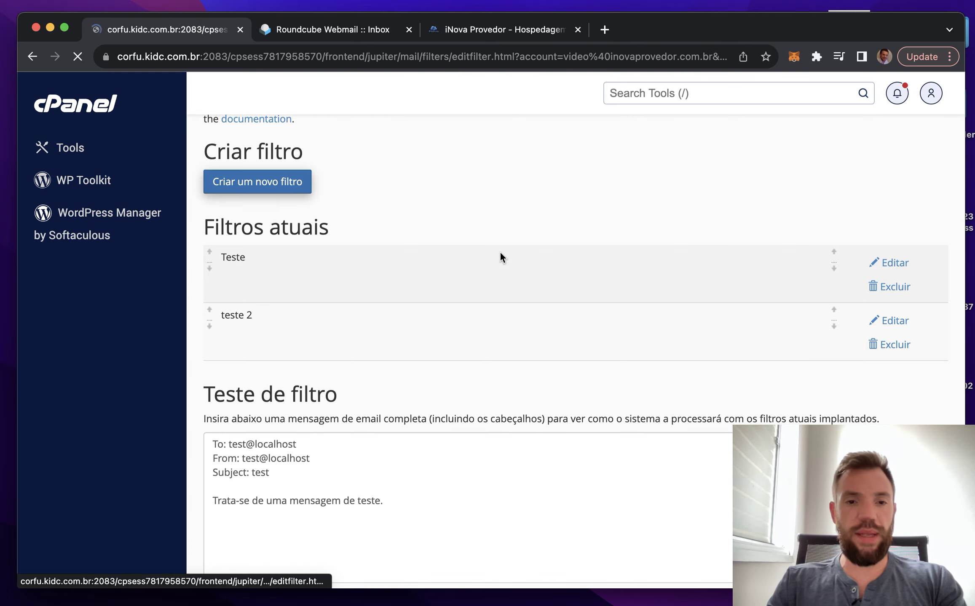
click(265, 356)
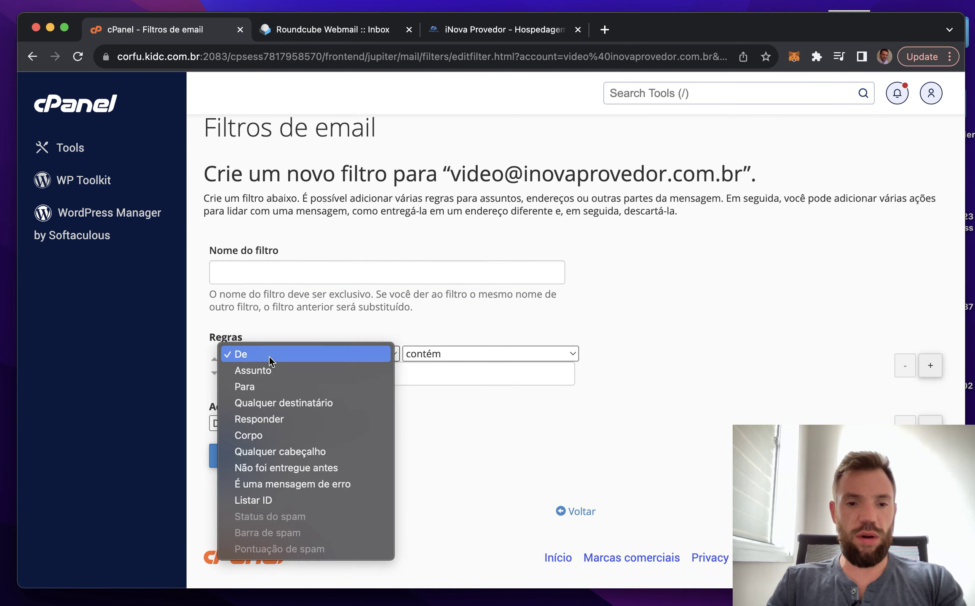
click(269, 355)
click(330, 382)
text(con)
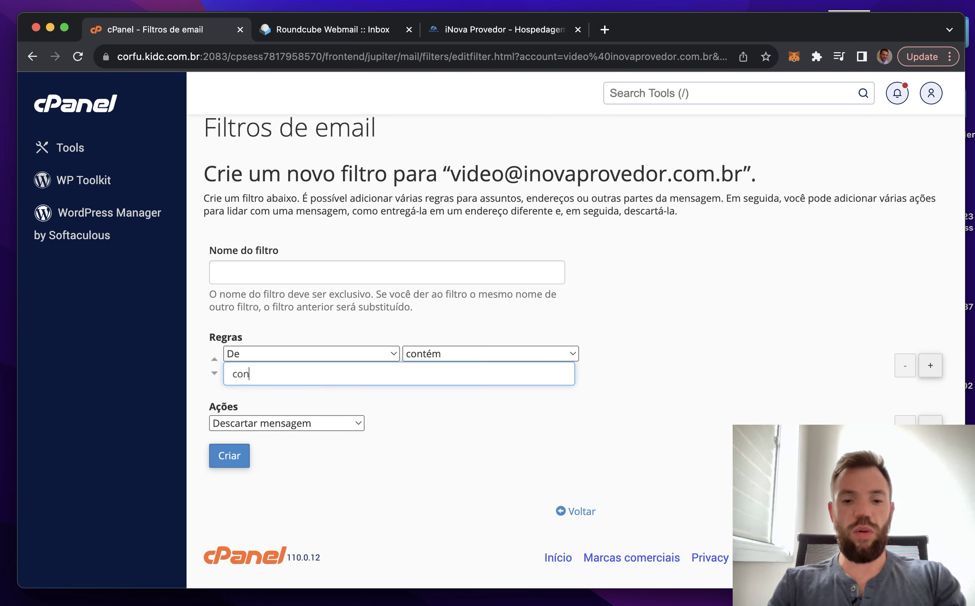
text(tabilidadevi)
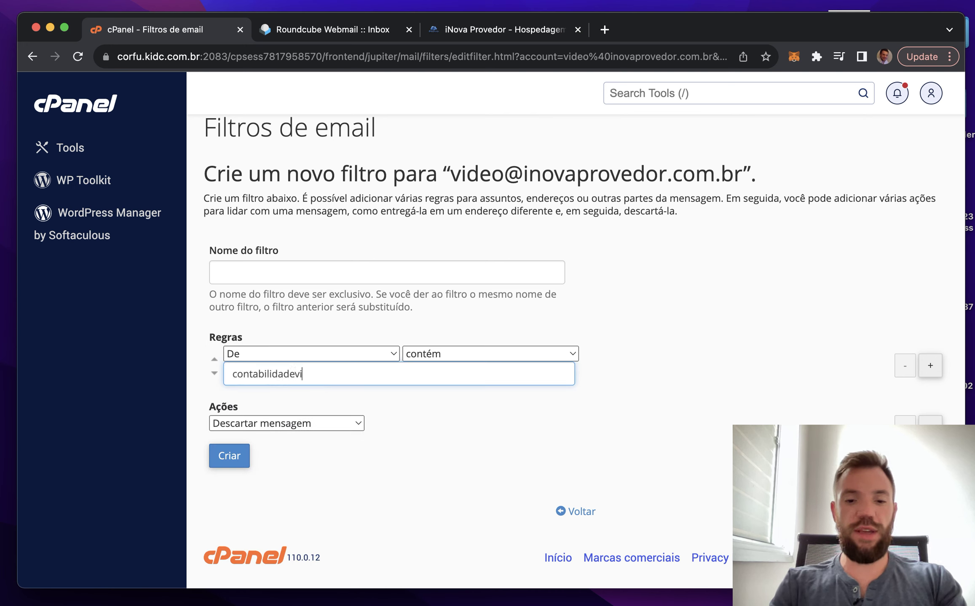
text(eiri)
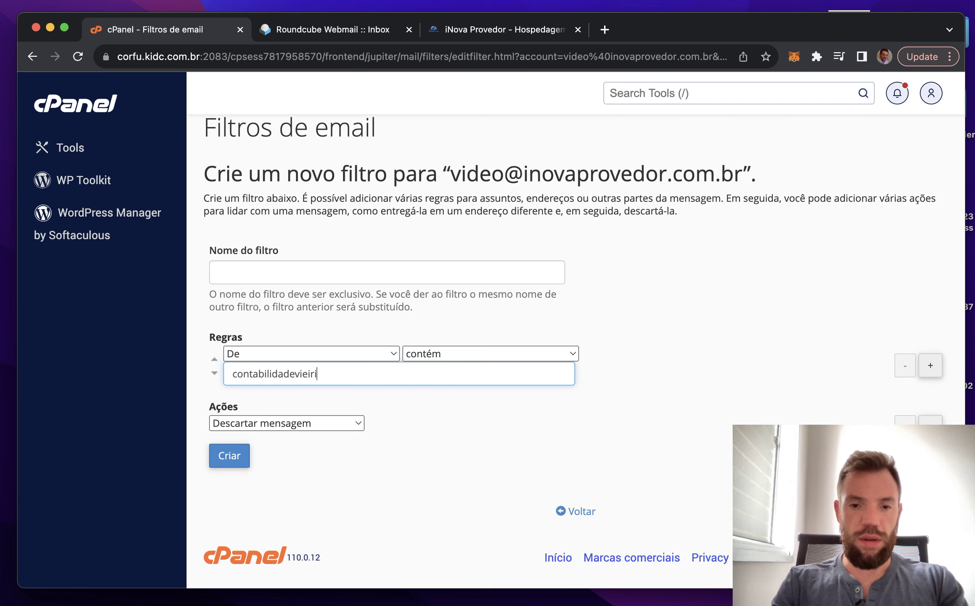
key(BackSpace)
text(a.com.br)
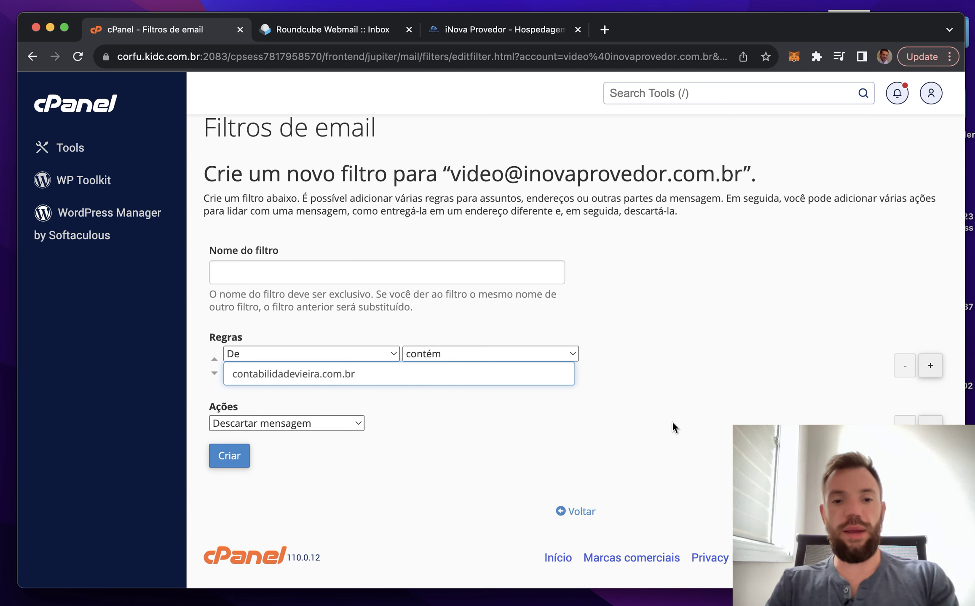
Set the new filter's action to Entregar para pasta with the Sent folder as destination.
click(288, 422)
click(305, 491)
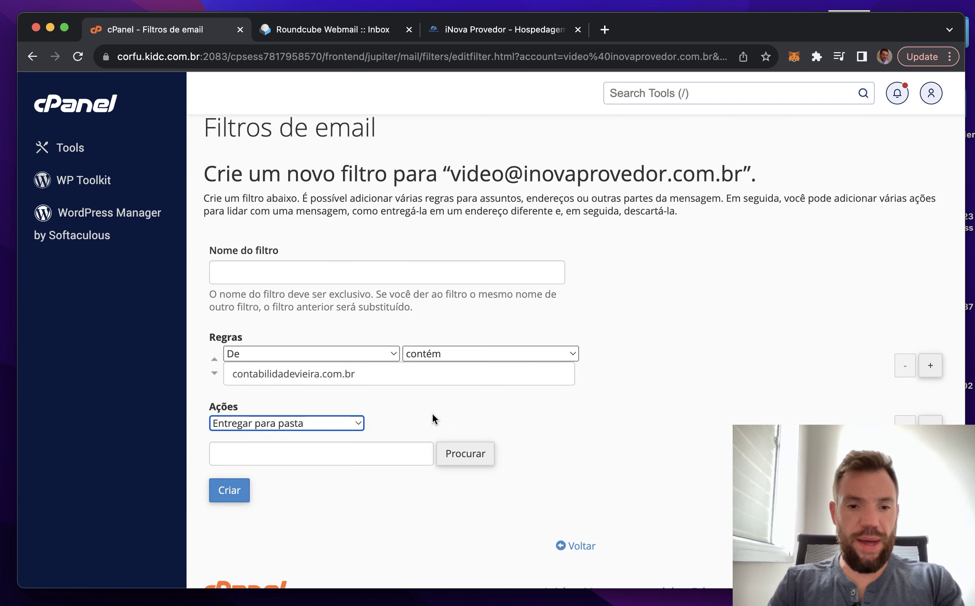
scroll(434, 413, down, 2)
click(459, 415)
scroll(346, 493, down, 4)
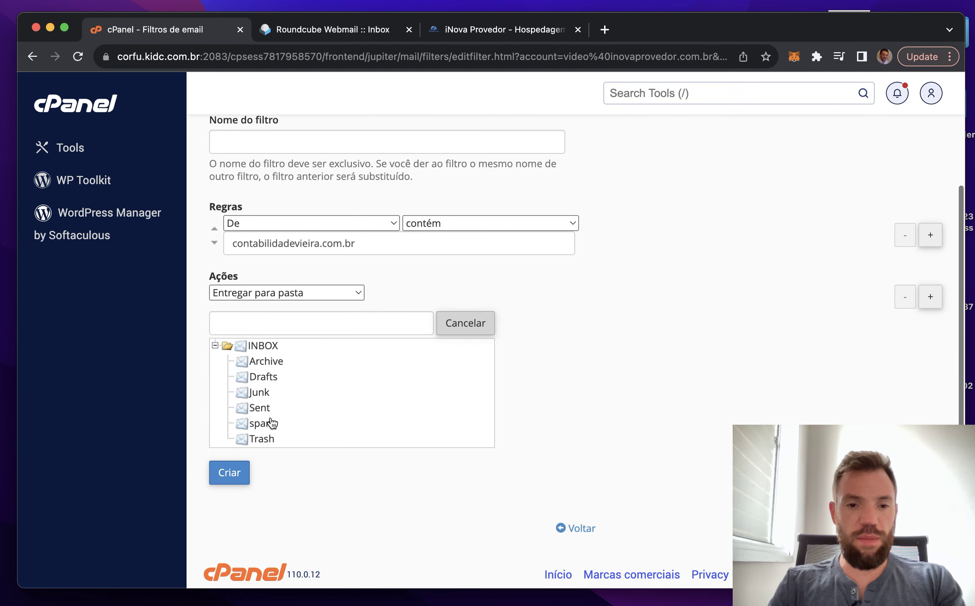
click(267, 411)
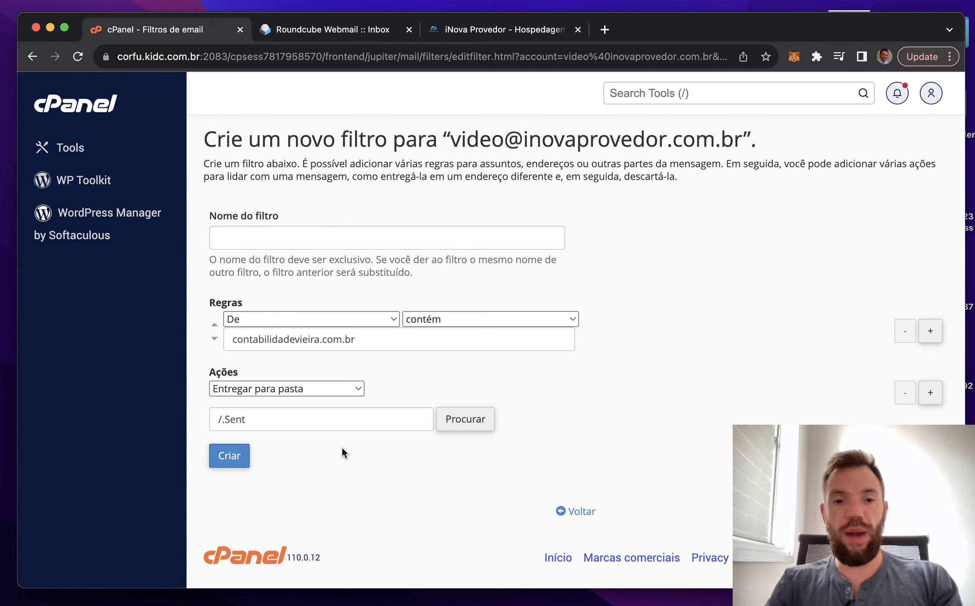
Replace the rule's sender text with uol.com.br.
triple_click(367, 339)
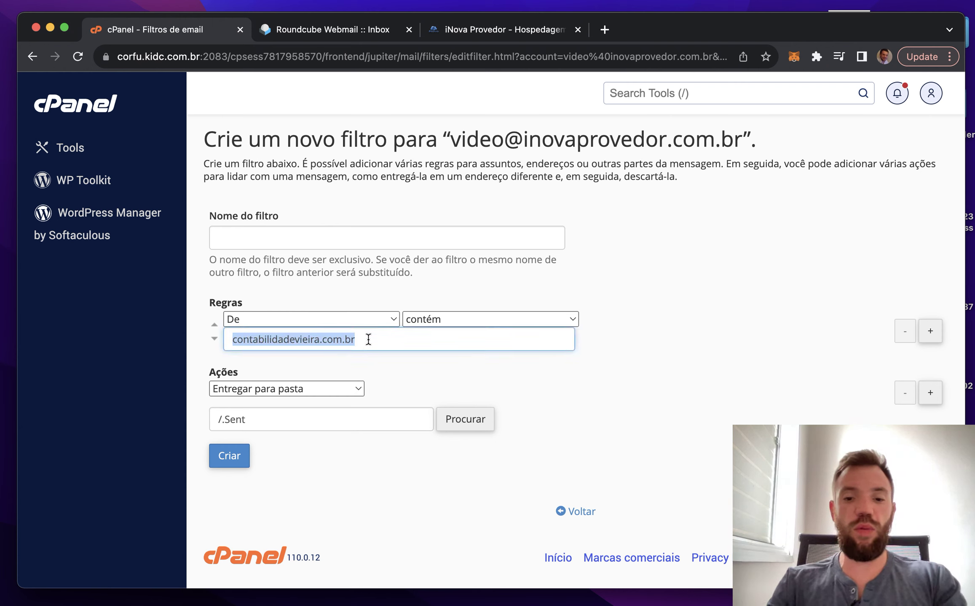
text(uol.com.br)
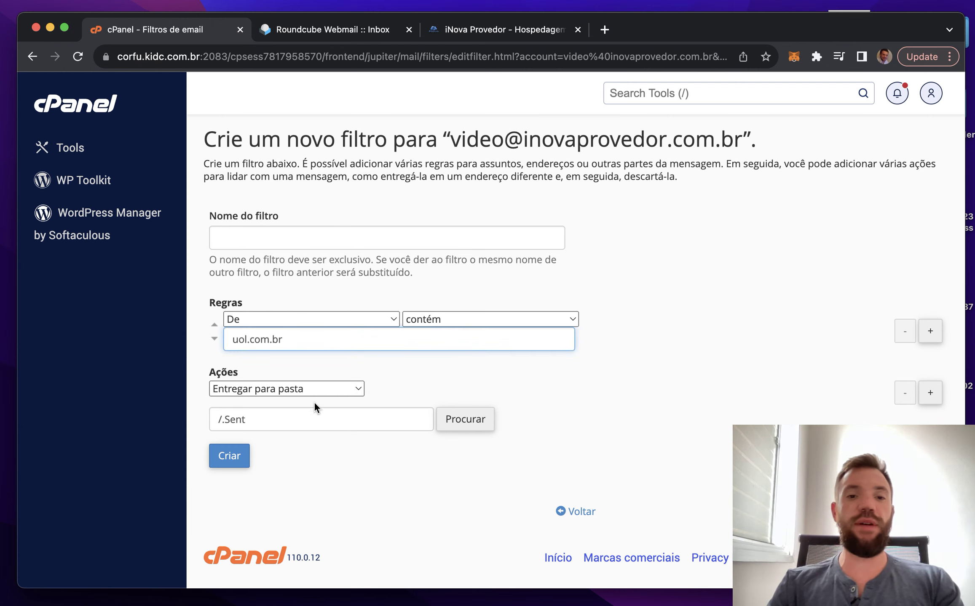
click(353, 429)
double_click(353, 428)
click(387, 469)
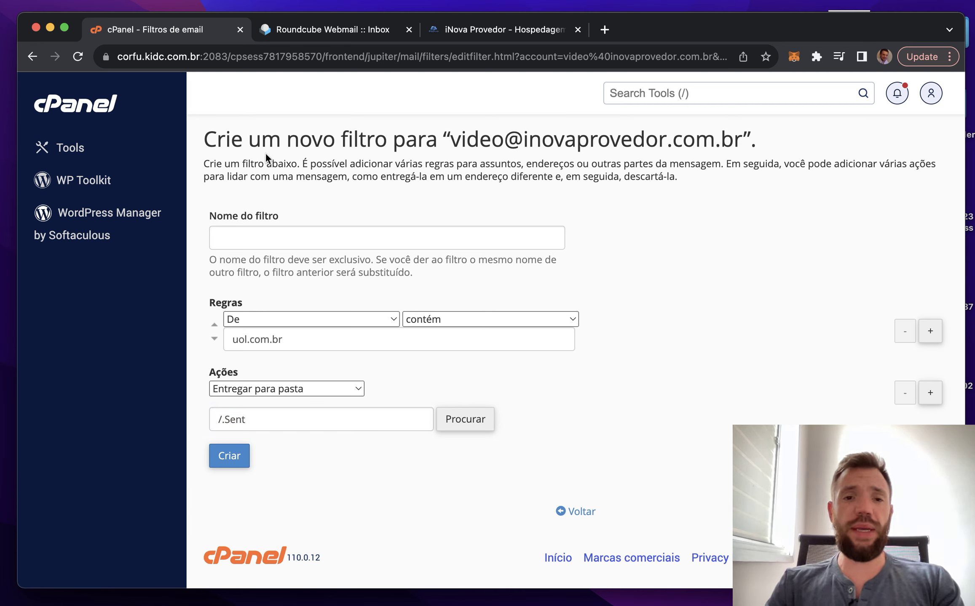
drag(250, 140, 767, 182)
click(755, 144)
drag(755, 143, 258, 142)
click(202, 143)
click(807, 154)
click(258, 142)
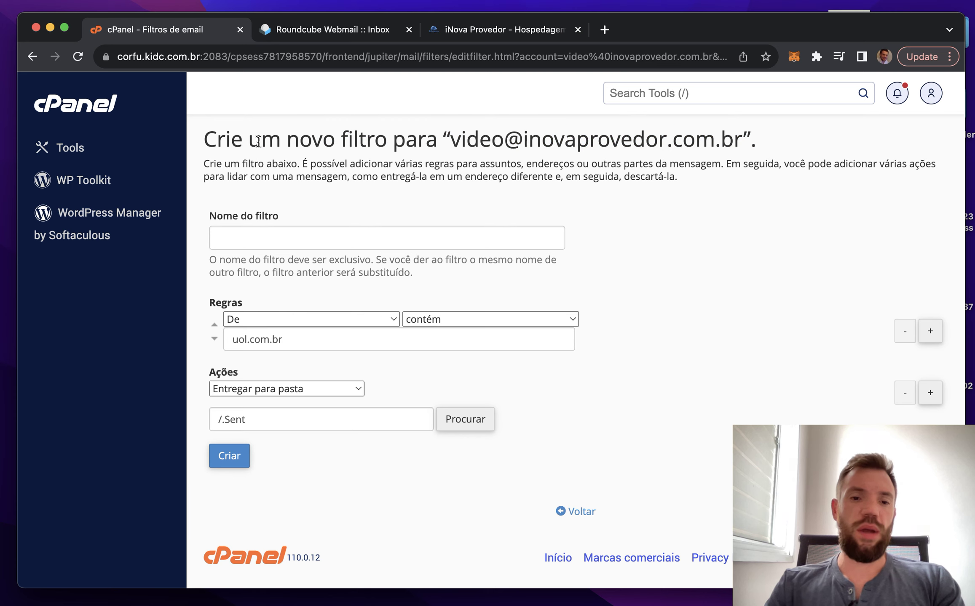
drag(200, 134, 833, 134)
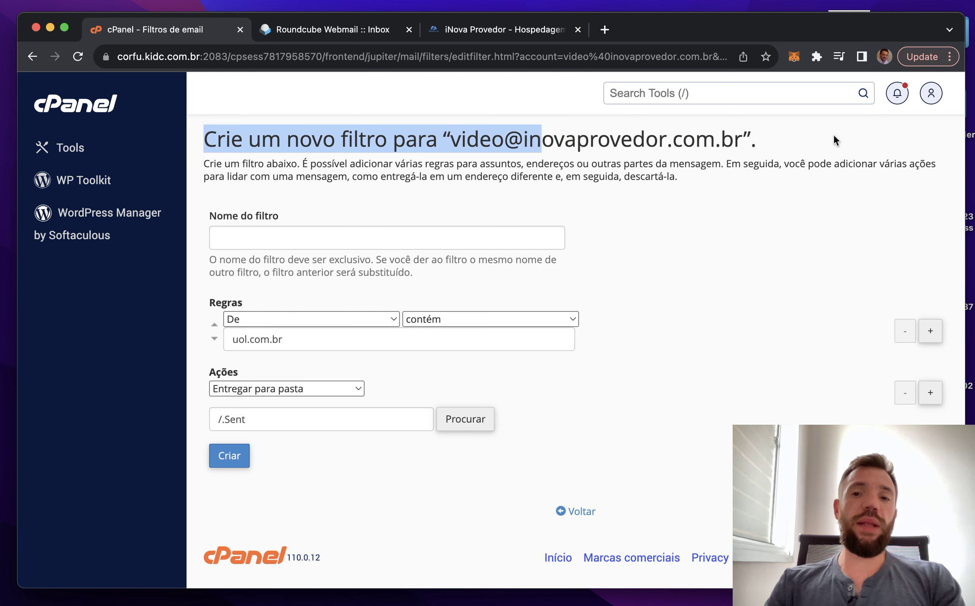
drag(734, 228, 758, 139)
click(752, 130)
click(286, 136)
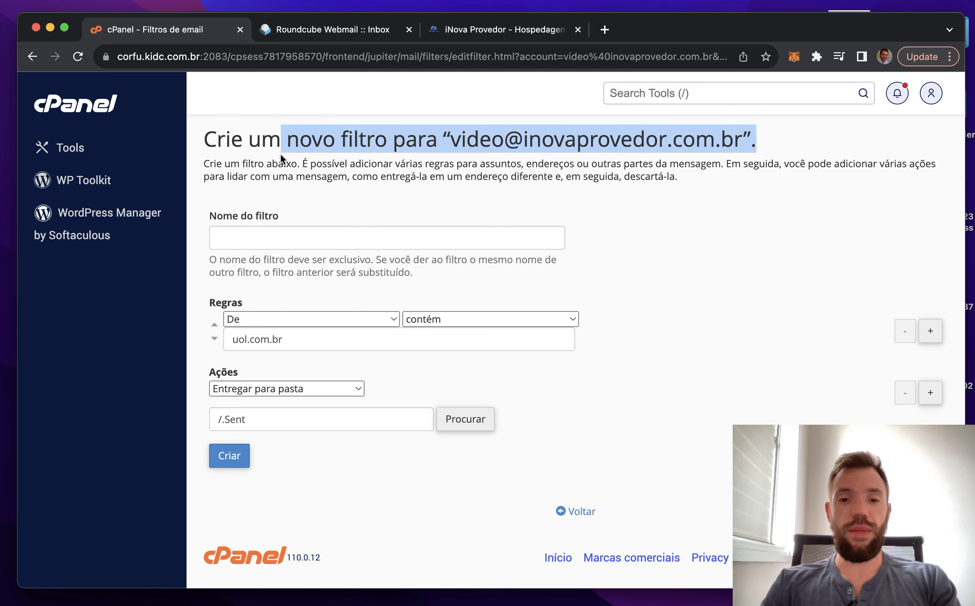
click(687, 407)
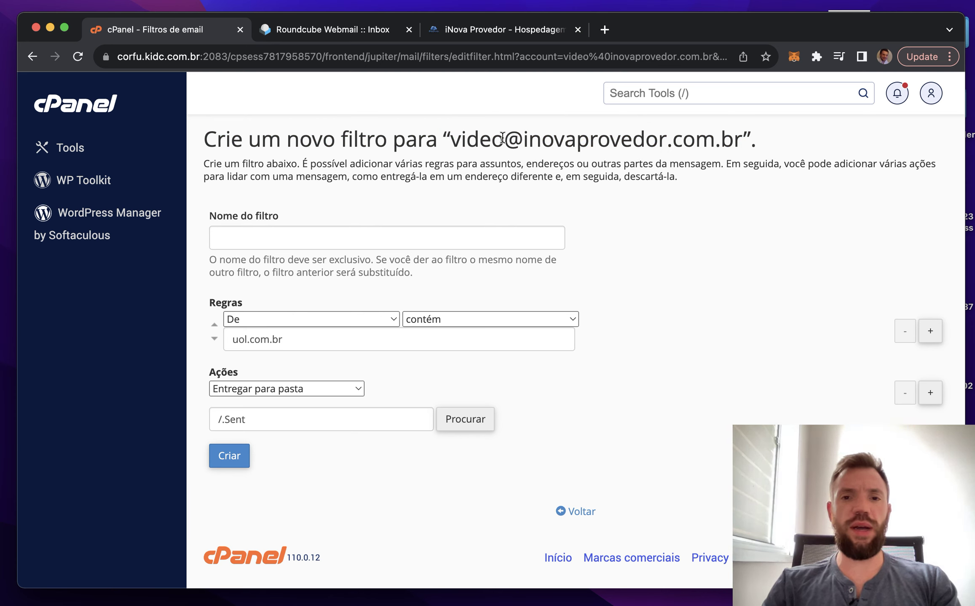
drag(503, 138, 455, 139)
drag(523, 139, 742, 146)
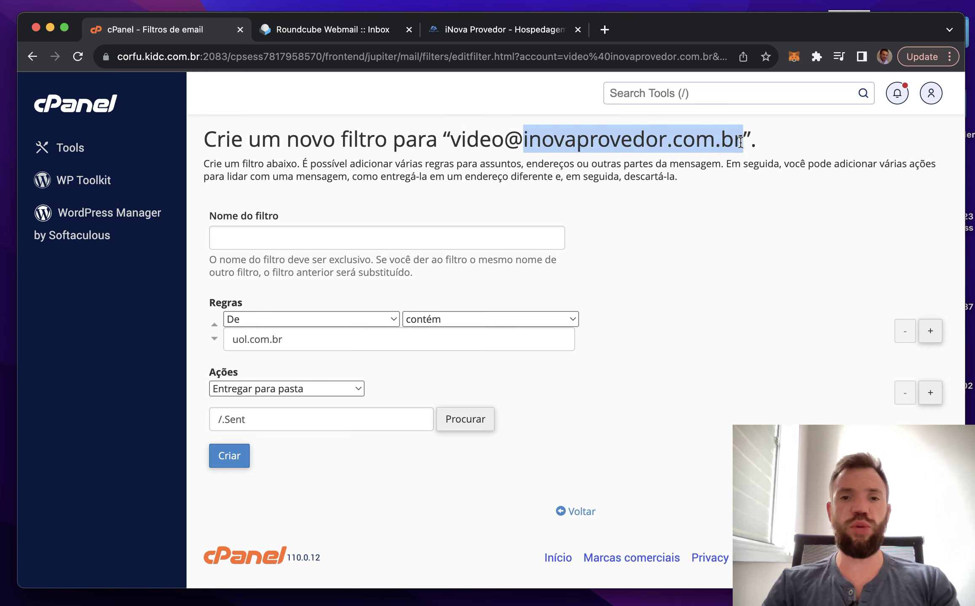
click(834, 129)
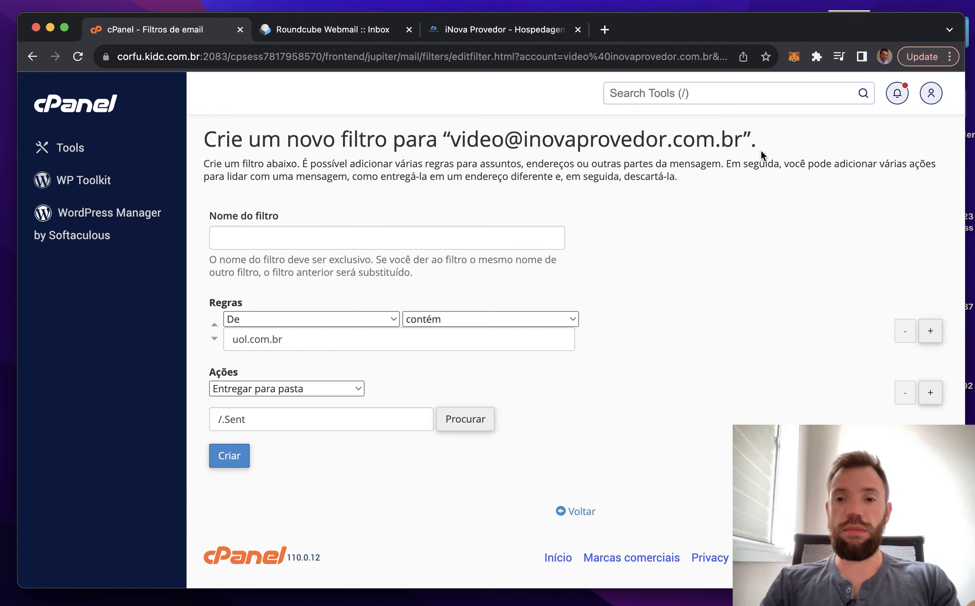
drag(682, 139, 648, 141)
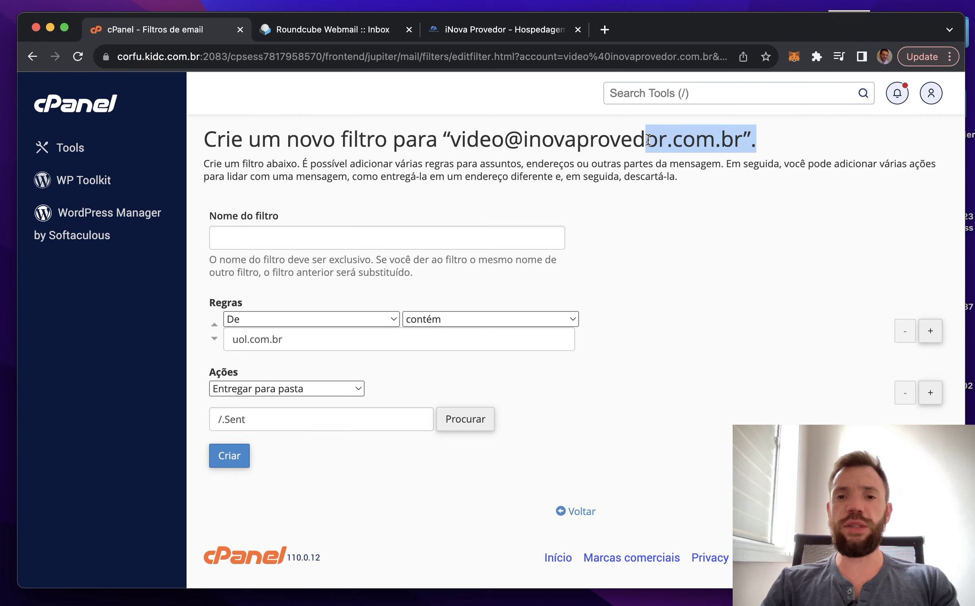
click(647, 141)
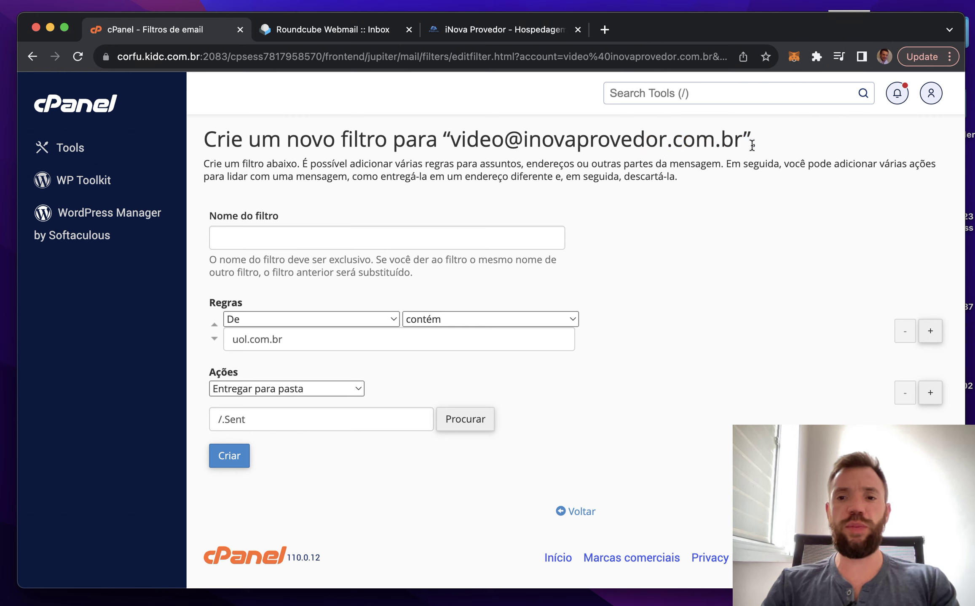
drag(753, 145, 741, 137)
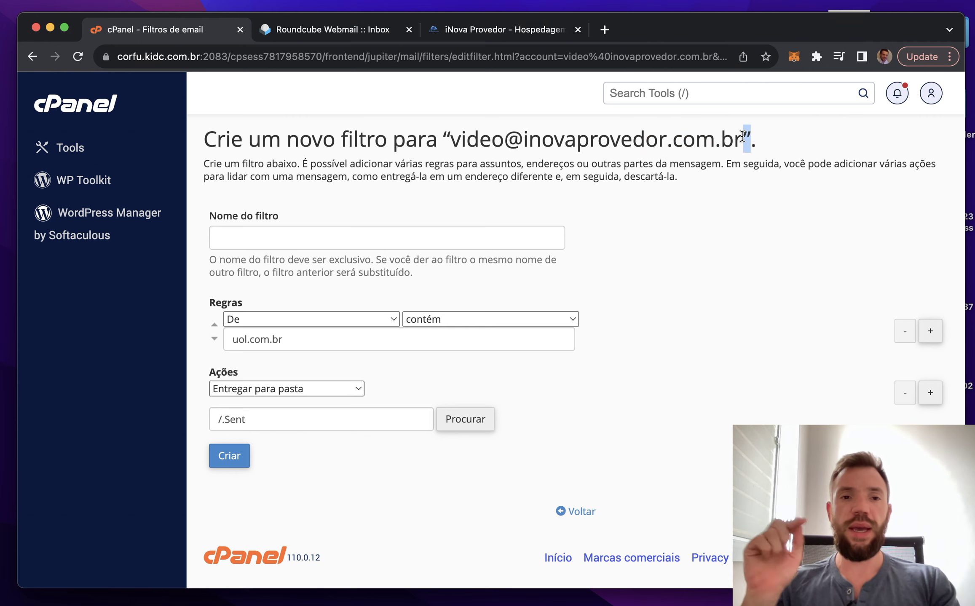
Switch to the iNova Provedor website and open its Hospedagem page to look over the business hosting offer.
click(538, 34)
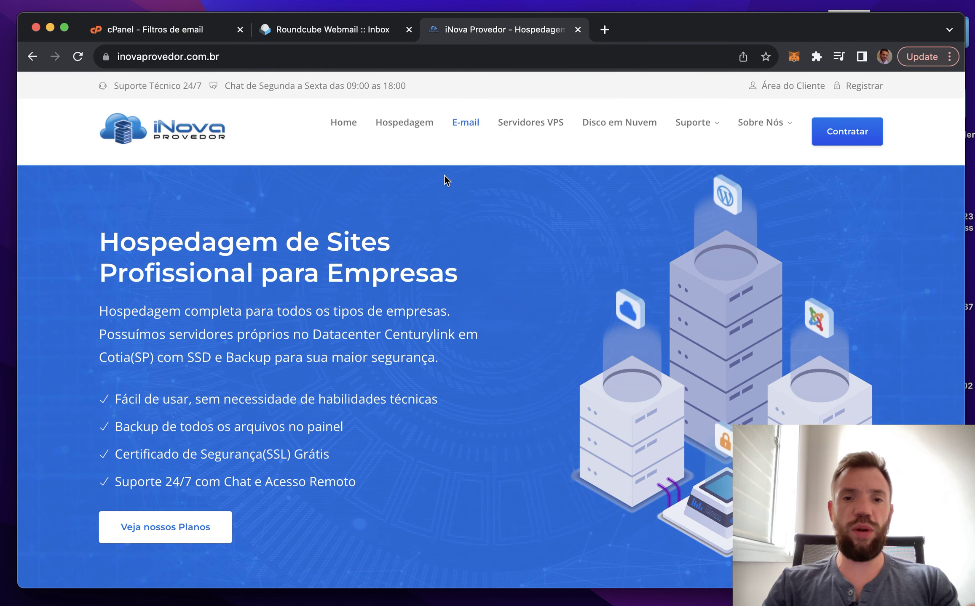
click(415, 128)
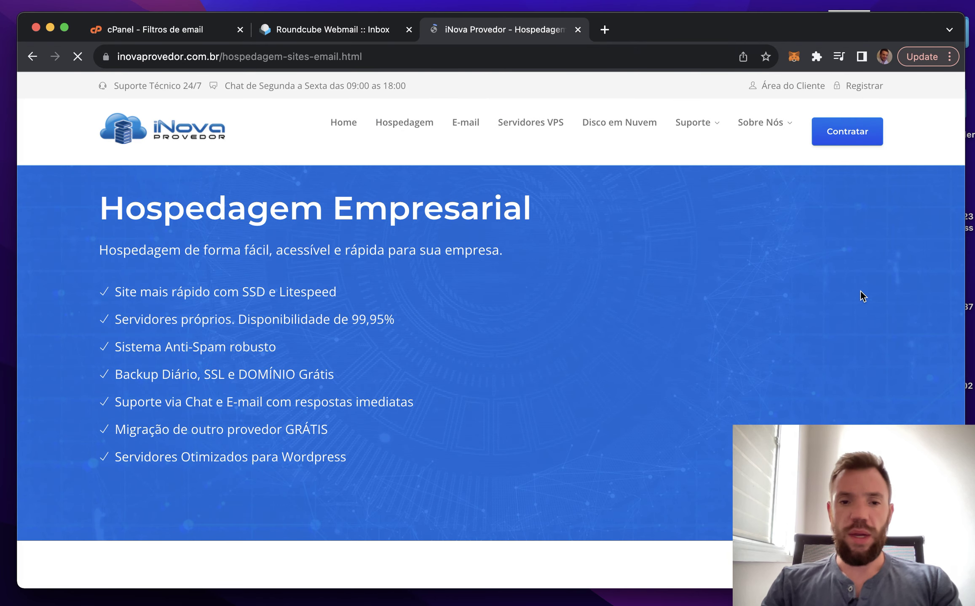
scroll(859, 295, down, 3)
scroll(858, 300, up, 3)
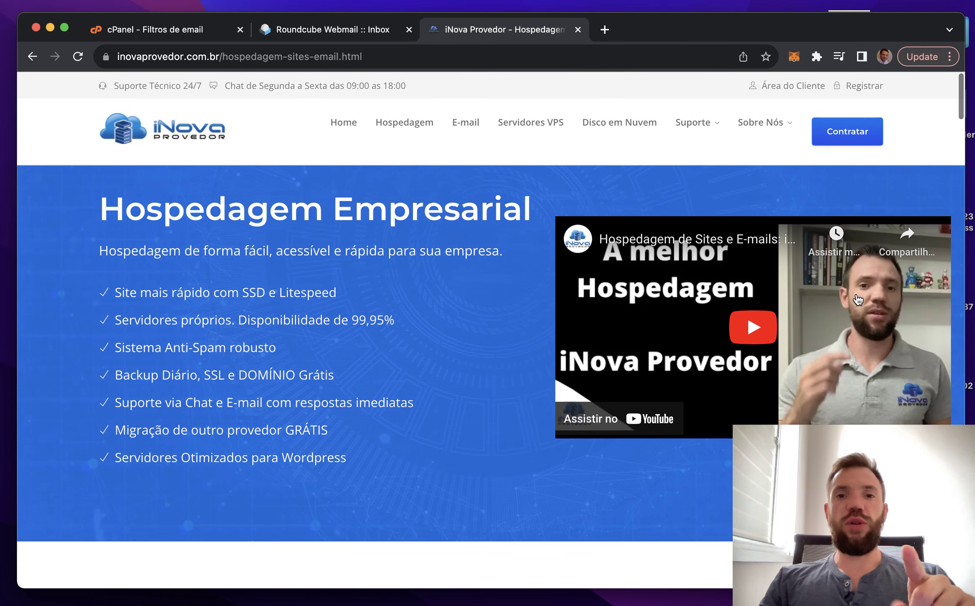